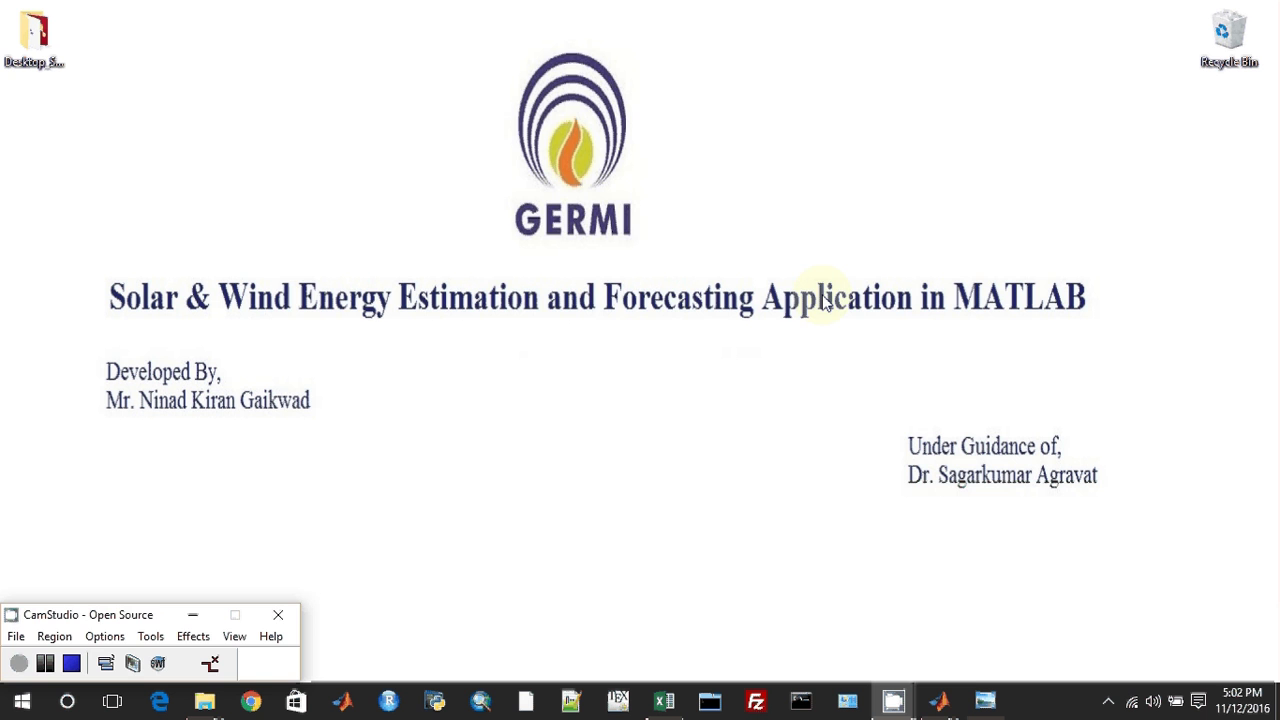
Restore the Solar Photovoltaic Energy Estimation window and bring up the open MATLAB window previews
left_click(938, 700)
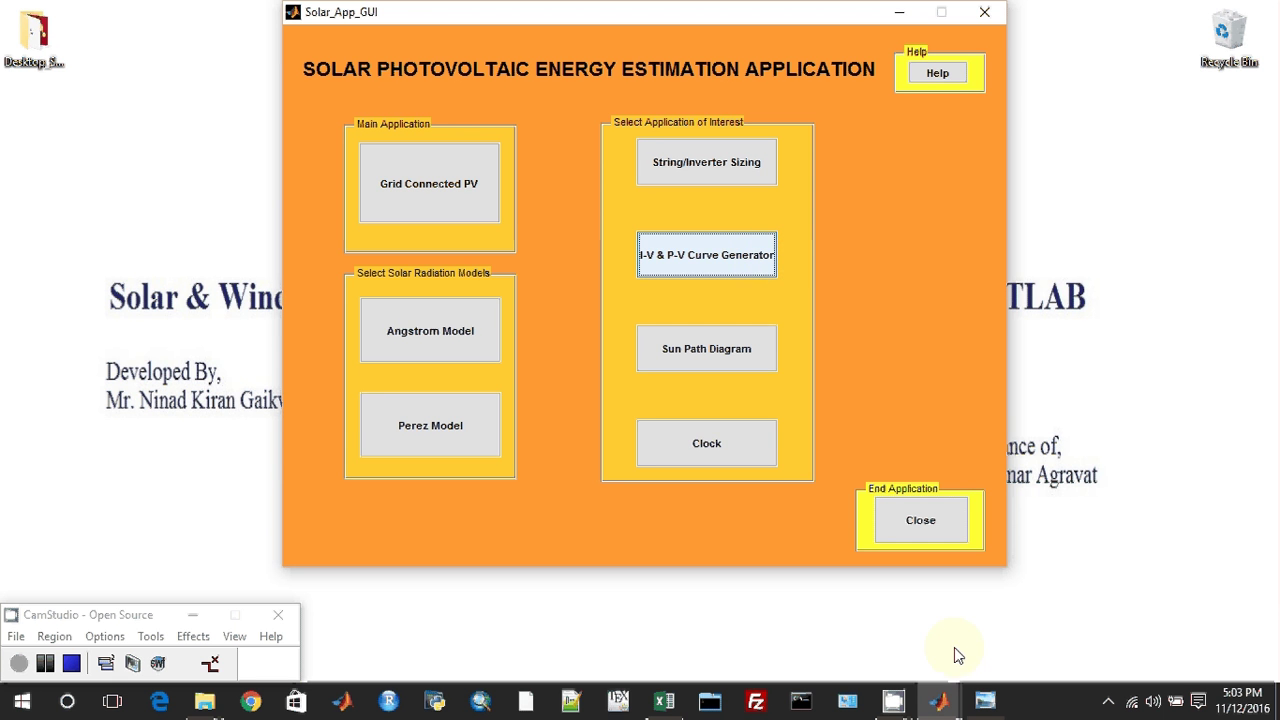
left_click(940, 700)
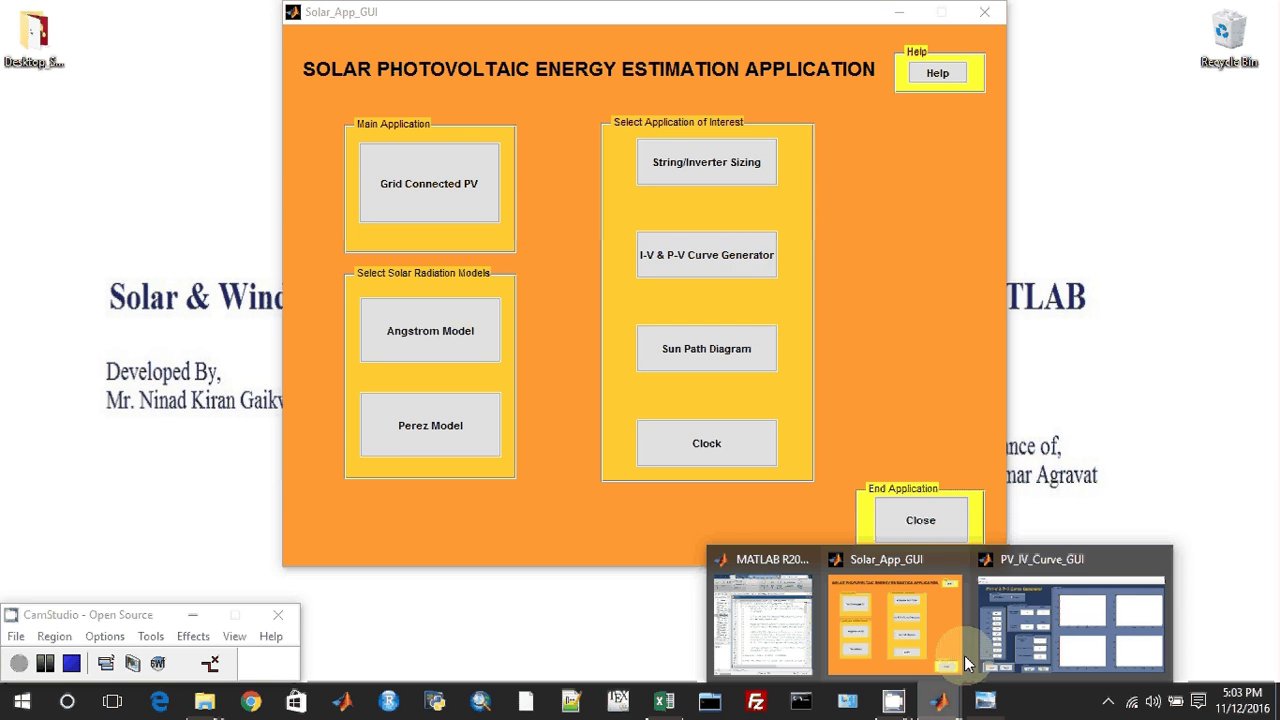
Switch to the PV I-V & P-V Curve Generator set to PV Module (Voc 85.5, Isc 2.54, Pmp 145)
left_click(1029, 562)
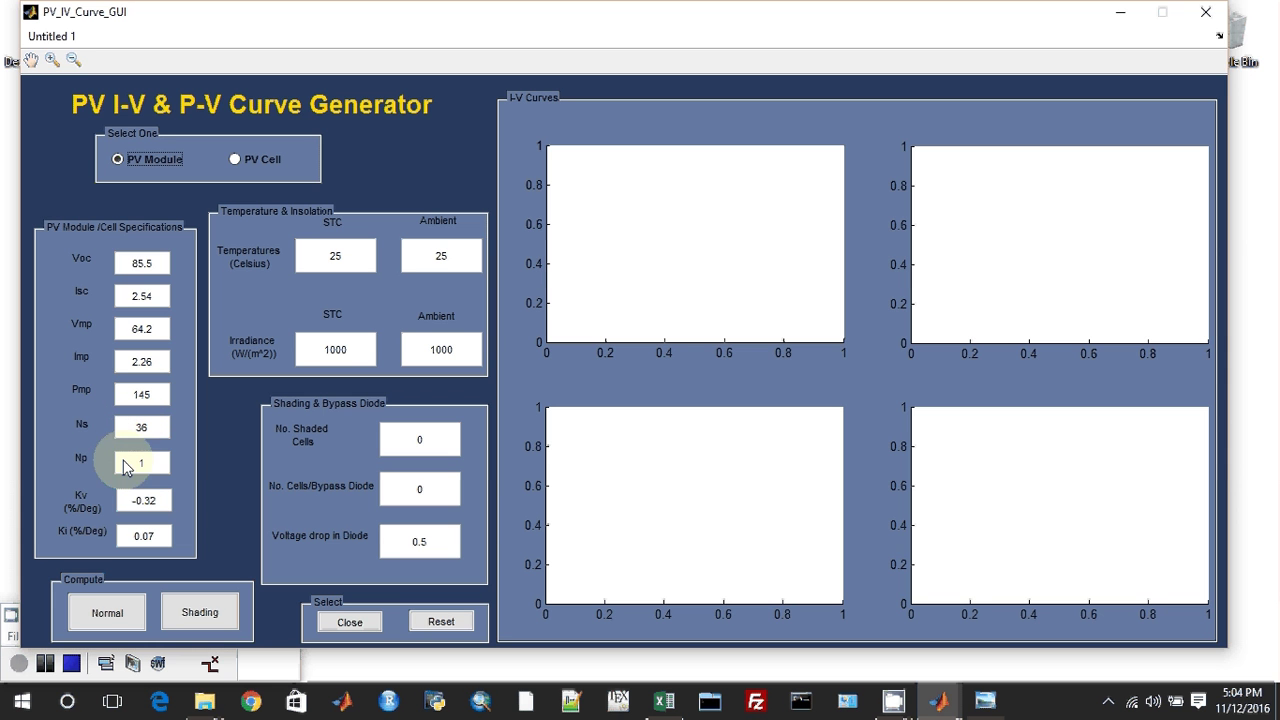
left_click(141, 463)
key("BackSpace")
type("1")
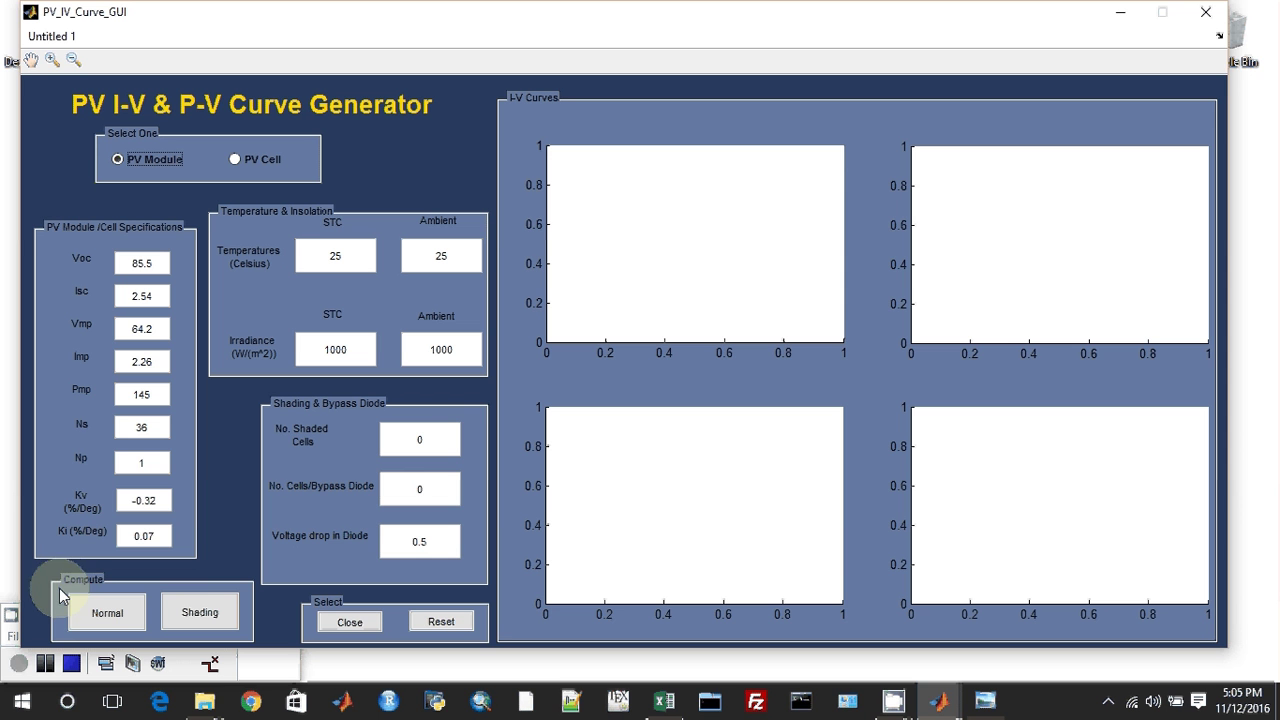
Compute the module's four I-V and P-V curves, with the P-V peak near 145 W at 62 V
left_click(111, 621)
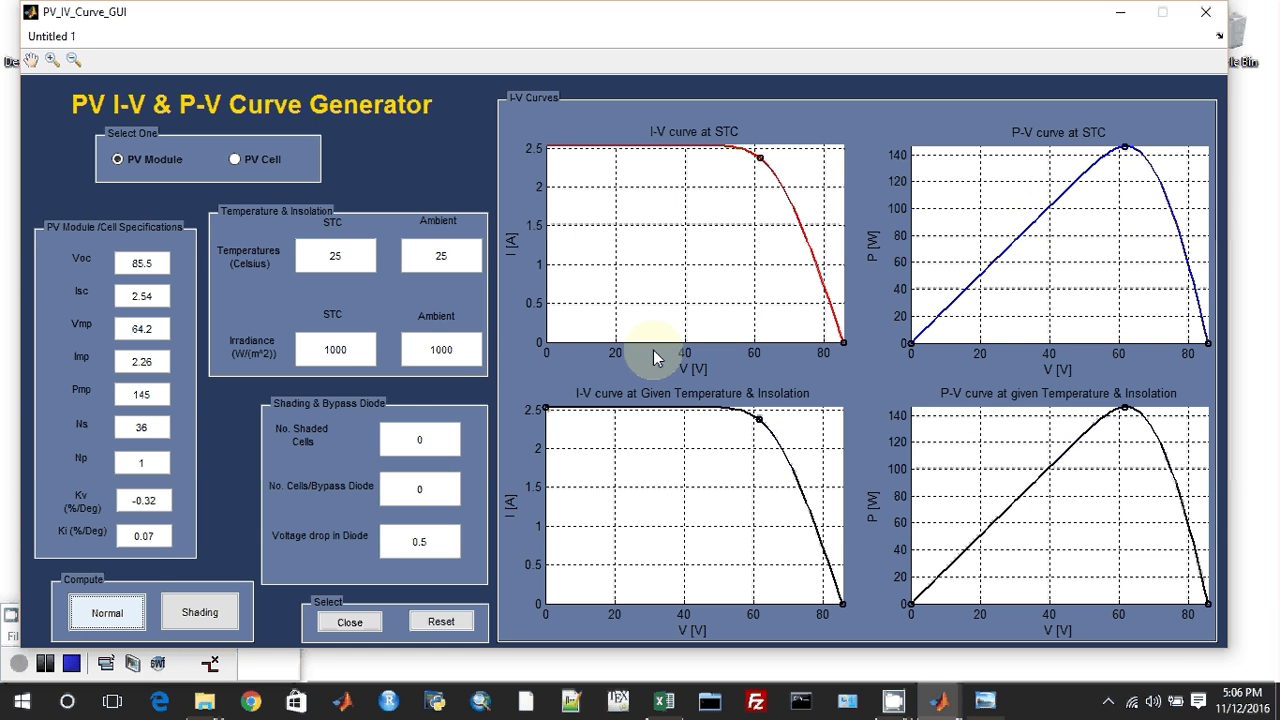
Plot curves at 800 W/m² and then 600 W/m² ambient irradiance
left_click(455, 352)
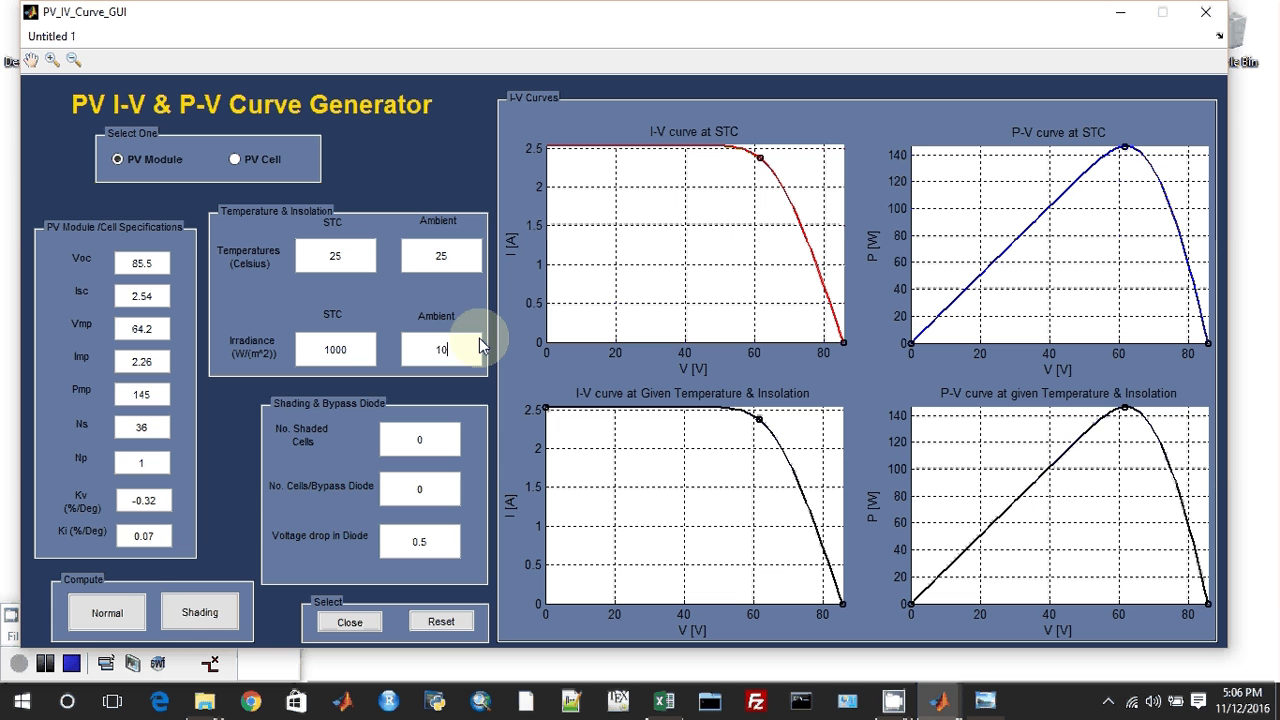
type("800")
left_click(107, 615)
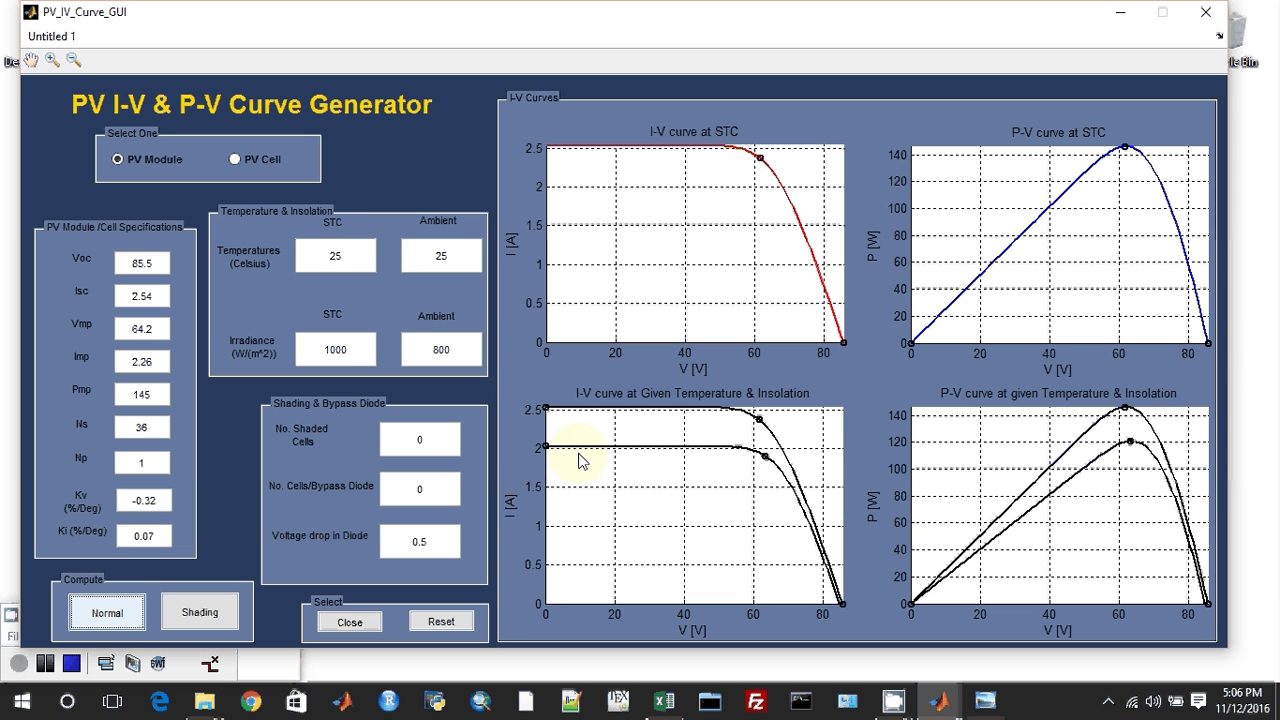
left_click(456, 355)
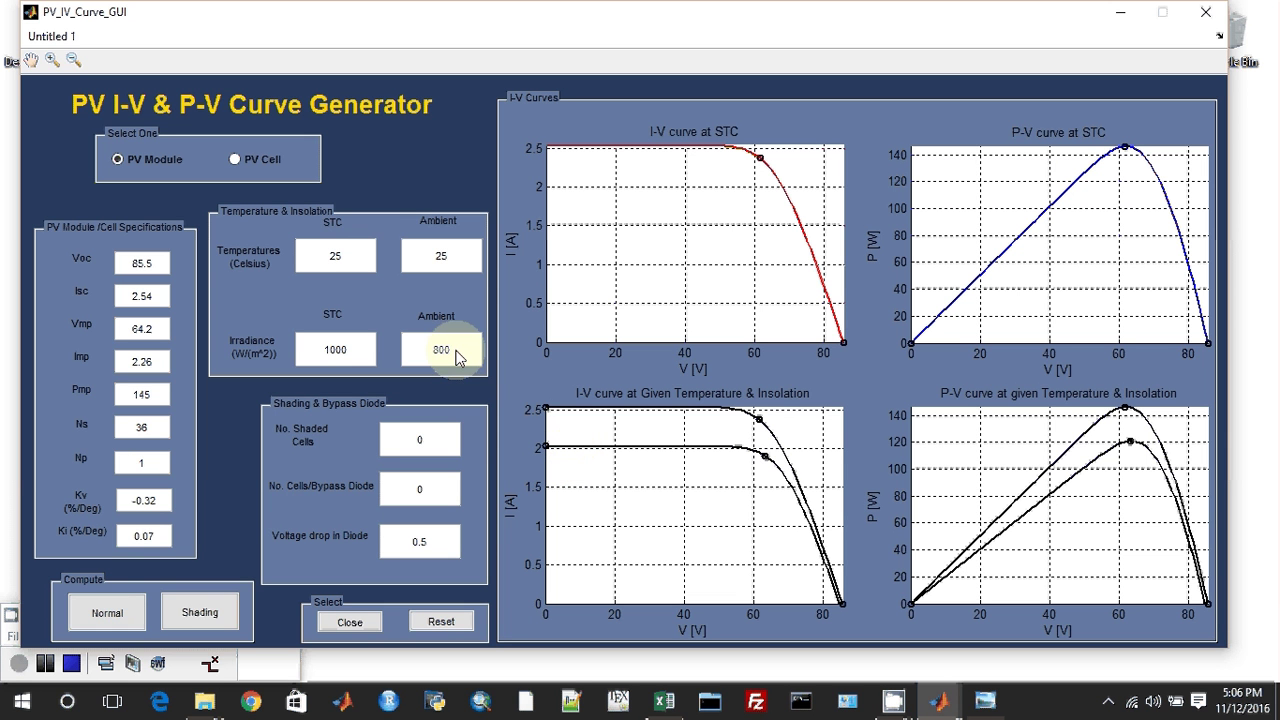
key("BackSpace")
key("BackSpace")
key("BackSpace")
type("600")
left_click(100, 623)
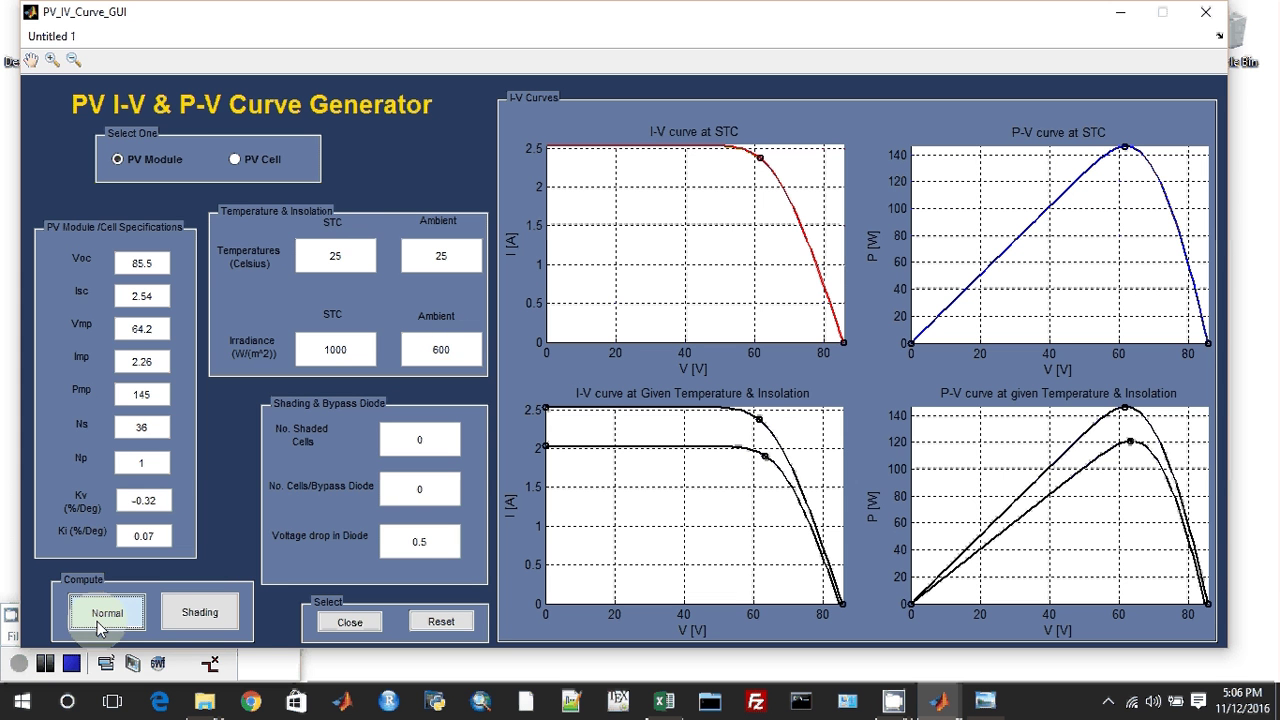
Add curves at 400 W/m² and 200 W/m² ambient irradiance
left_click(458, 356)
key("BackSpace")
key("BackSpace")
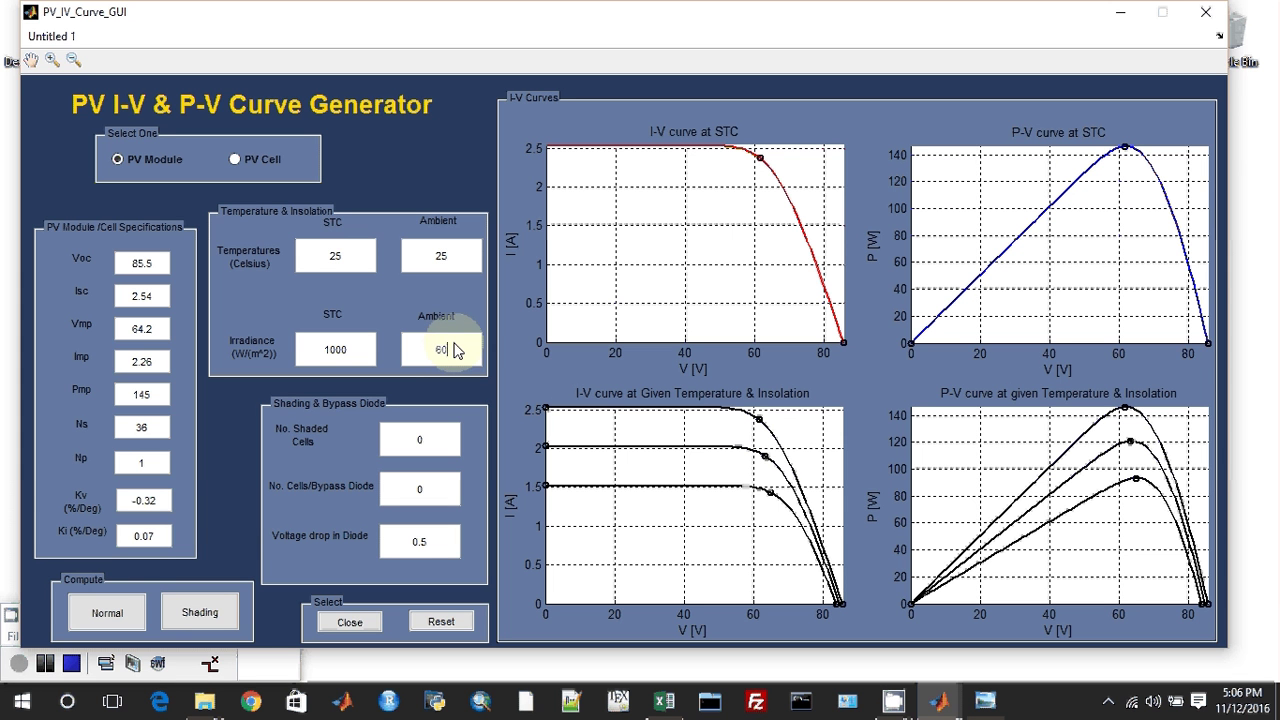
key("BackSpace")
type("400")
left_click(88, 617)
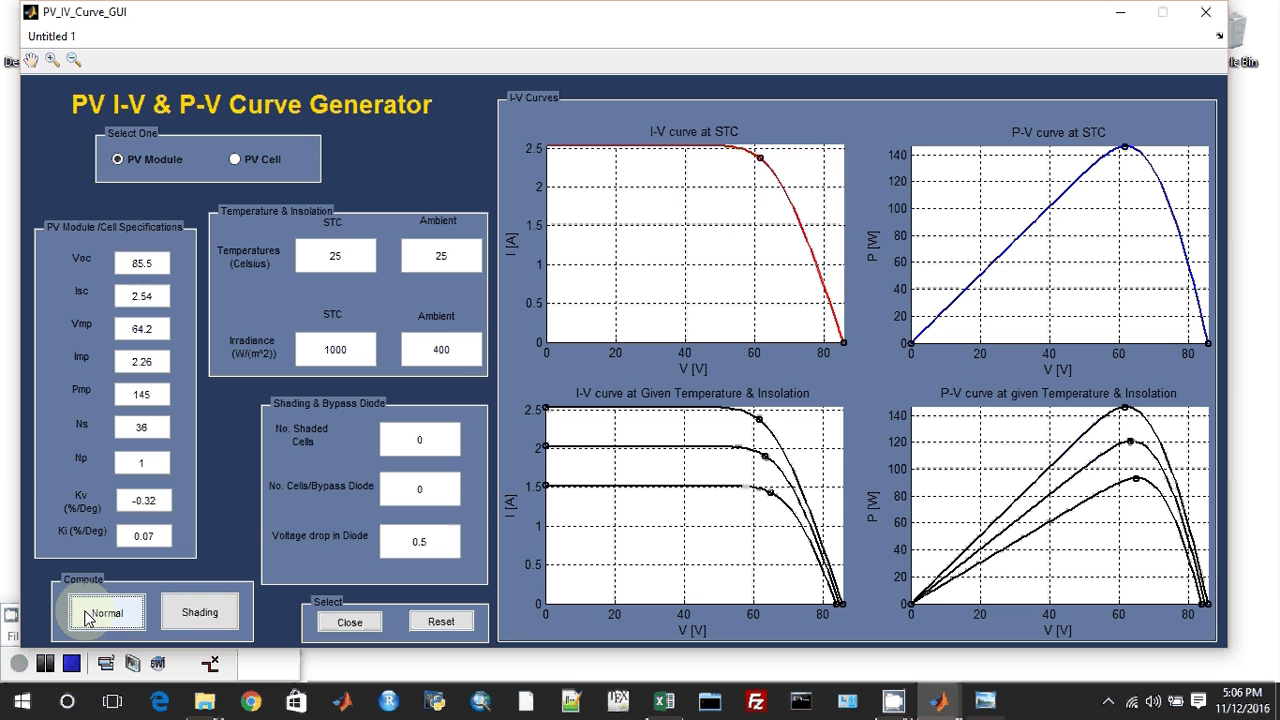
left_click(458, 350)
key("BackSpace")
key("BackSpace")
key("BackSpace")
type("200")
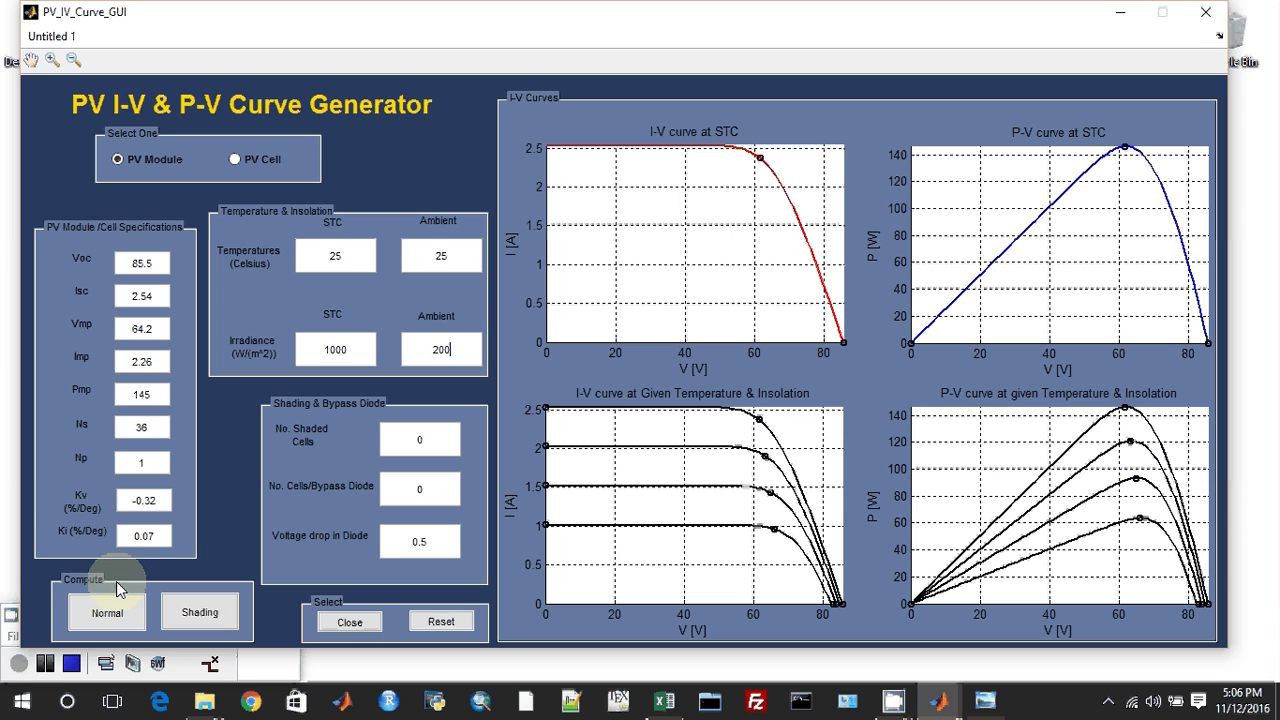
left_click(112, 614)
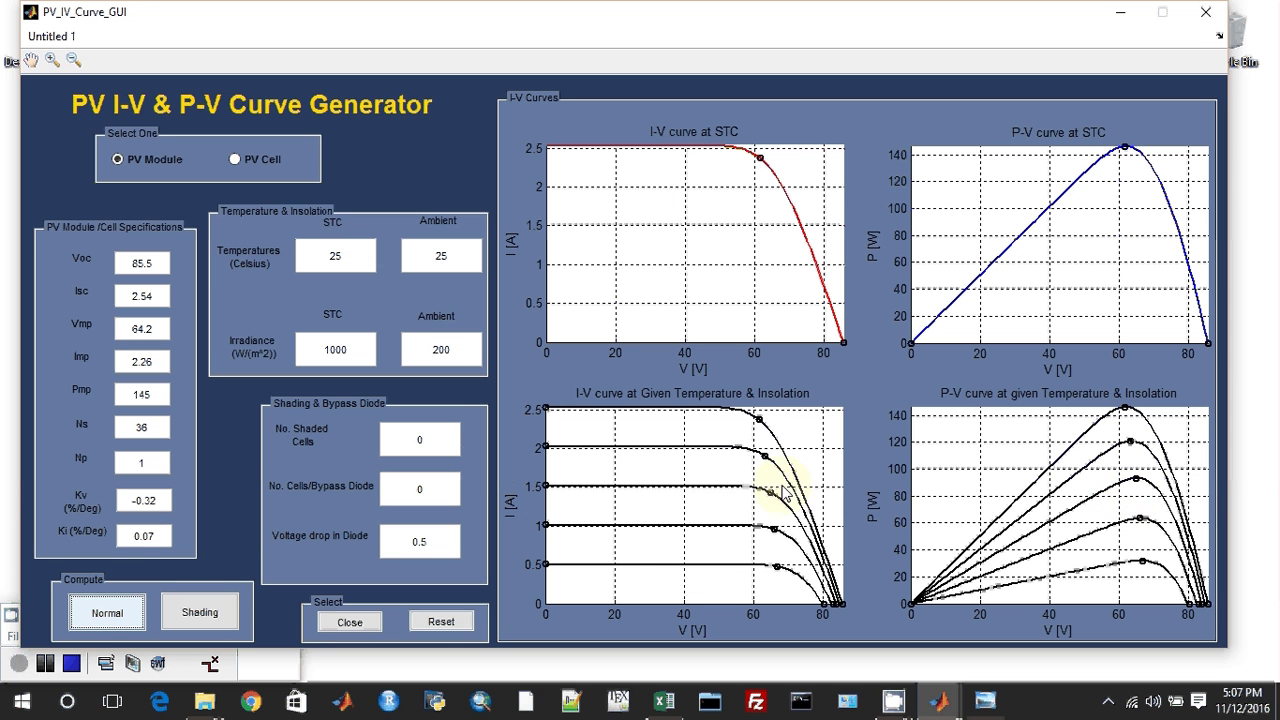
Return irradiance to 1000 W/m², reset the plots, and redraw one curve peaking near 145 W
left_click(455, 352)
key("BackSpace")
key("BackSpace")
key("BackSpace")
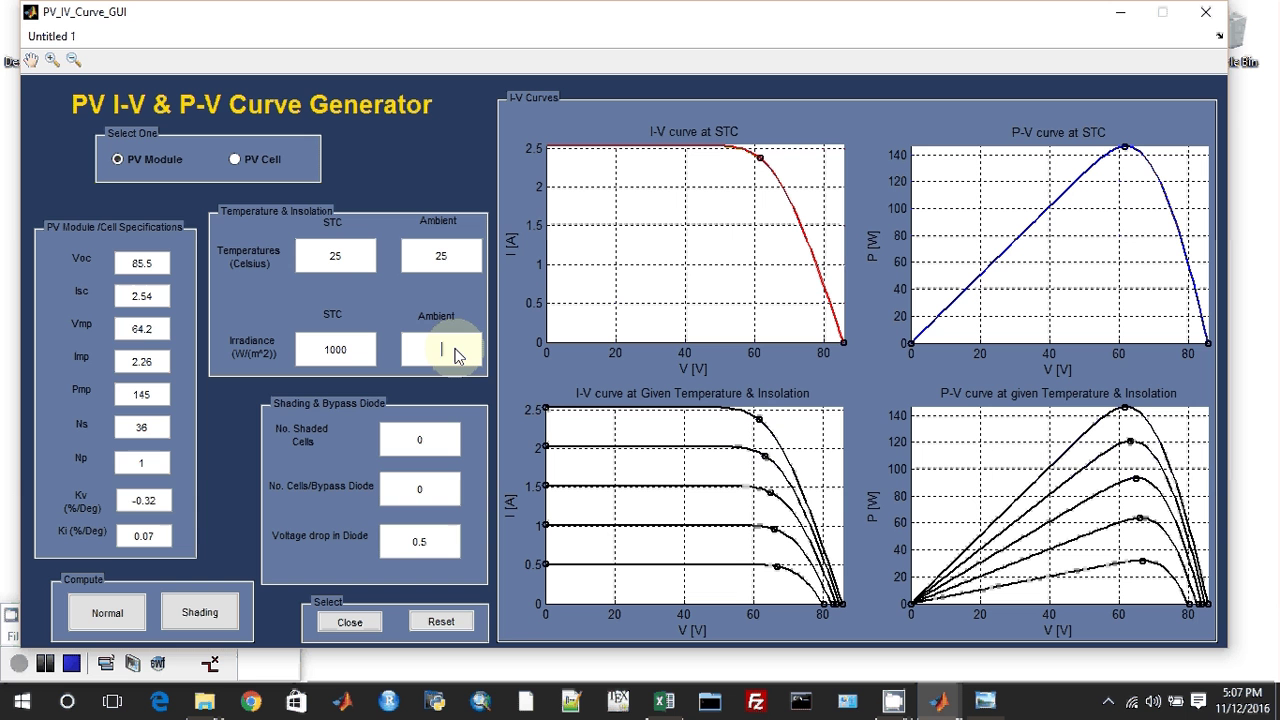
type("1000")
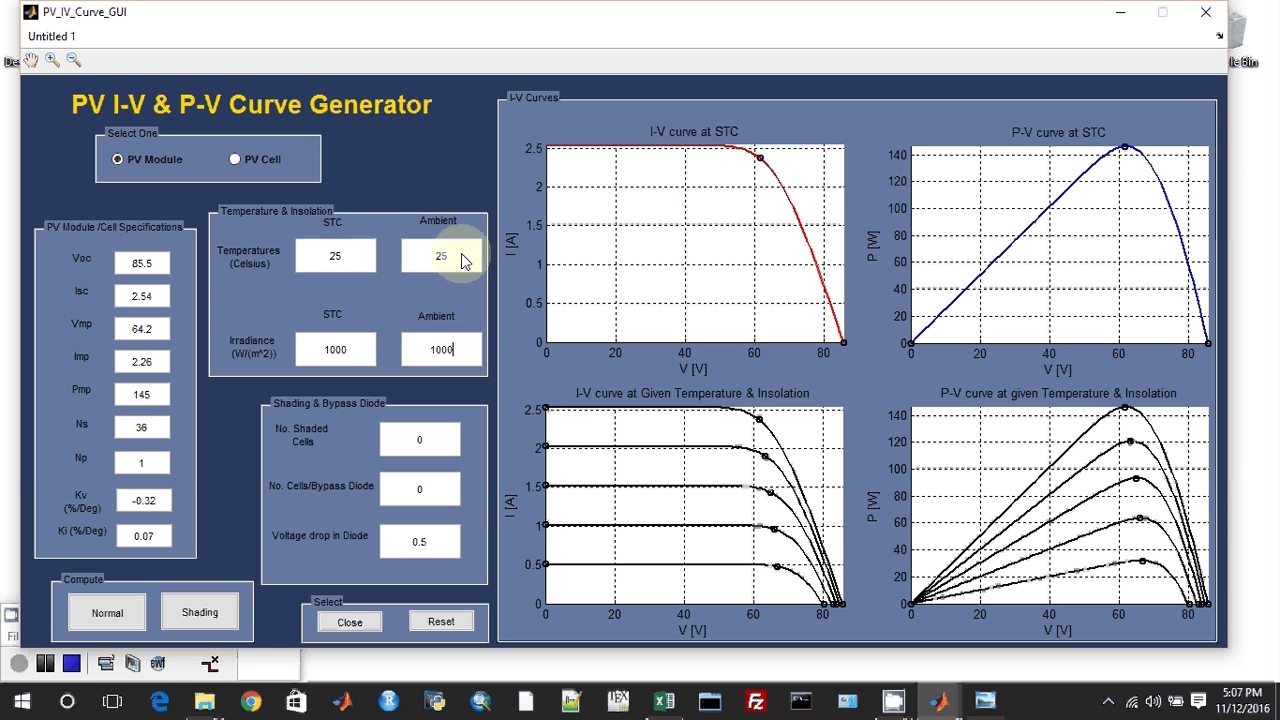
left_click(428, 262)
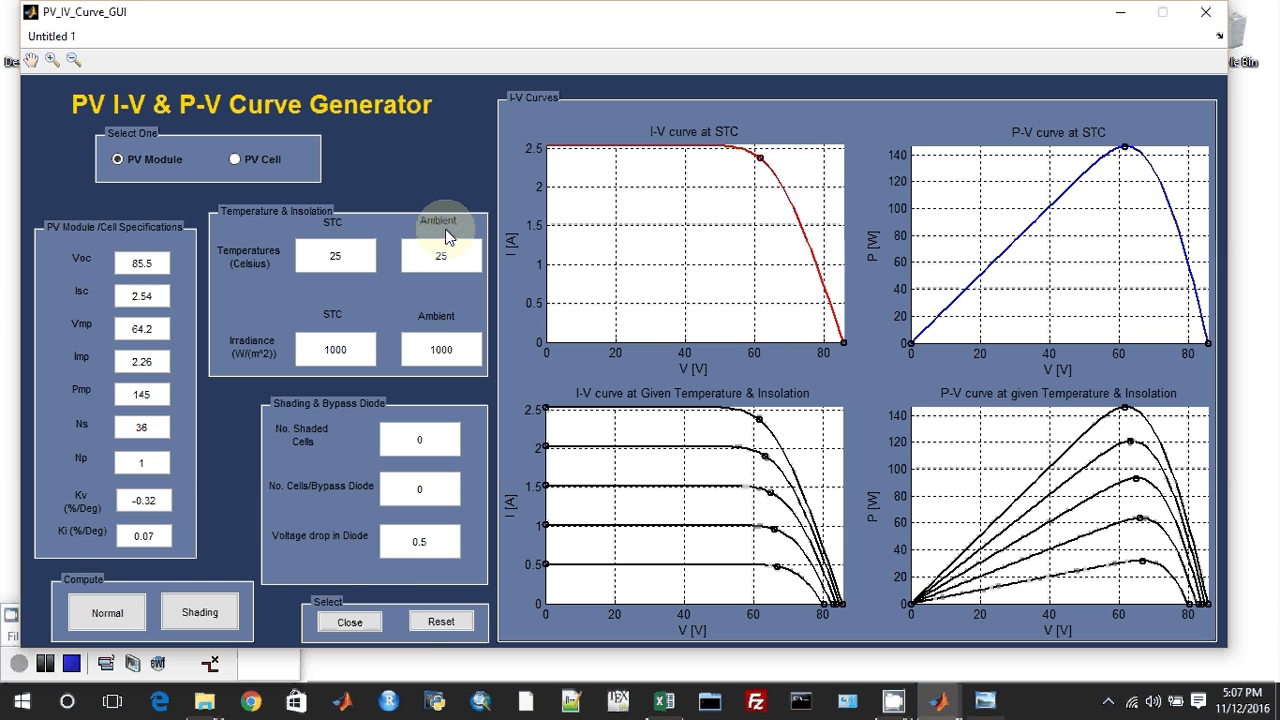
left_click(437, 623)
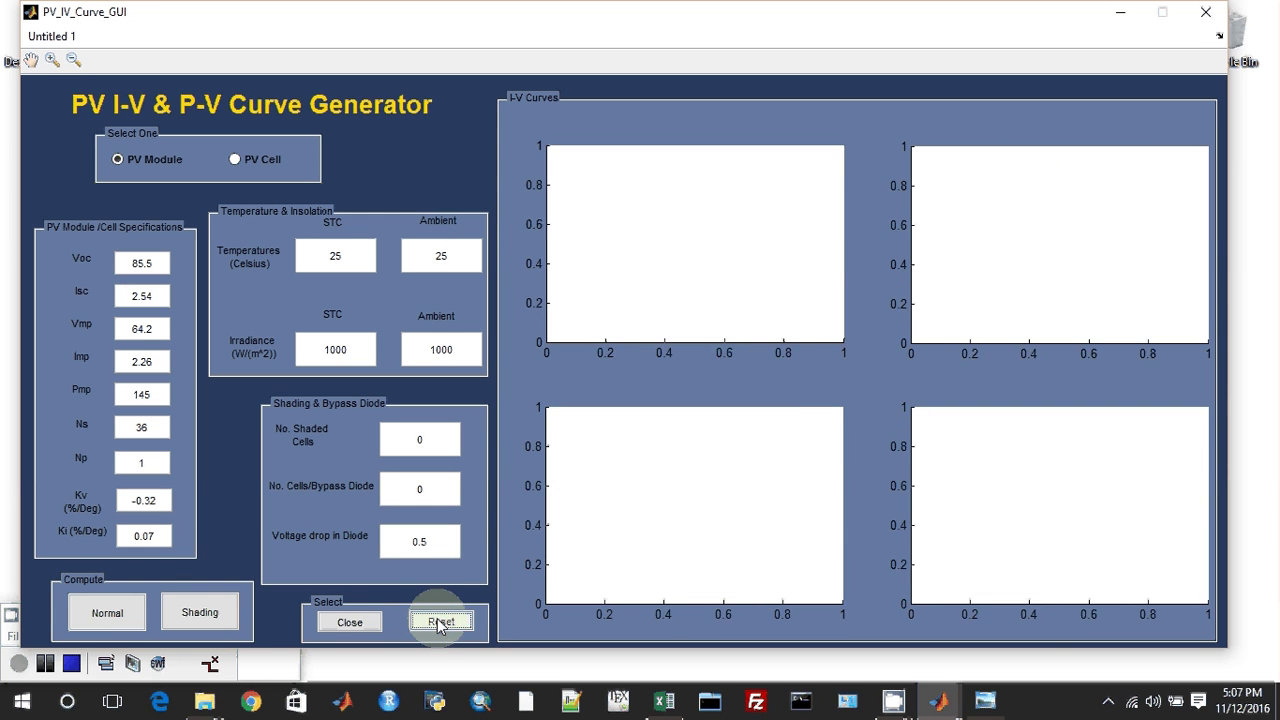
left_click(125, 614)
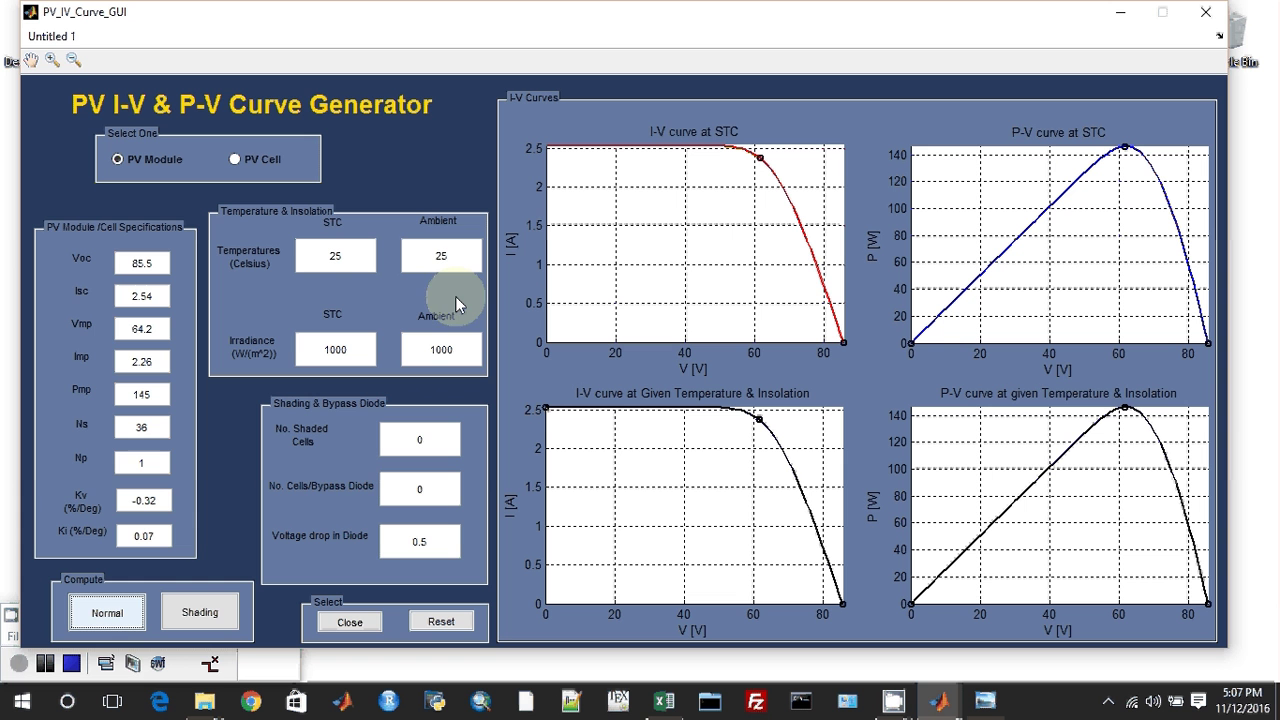
Add curves for 50 °C and 75 °C ambient temperature
left_click(455, 260)
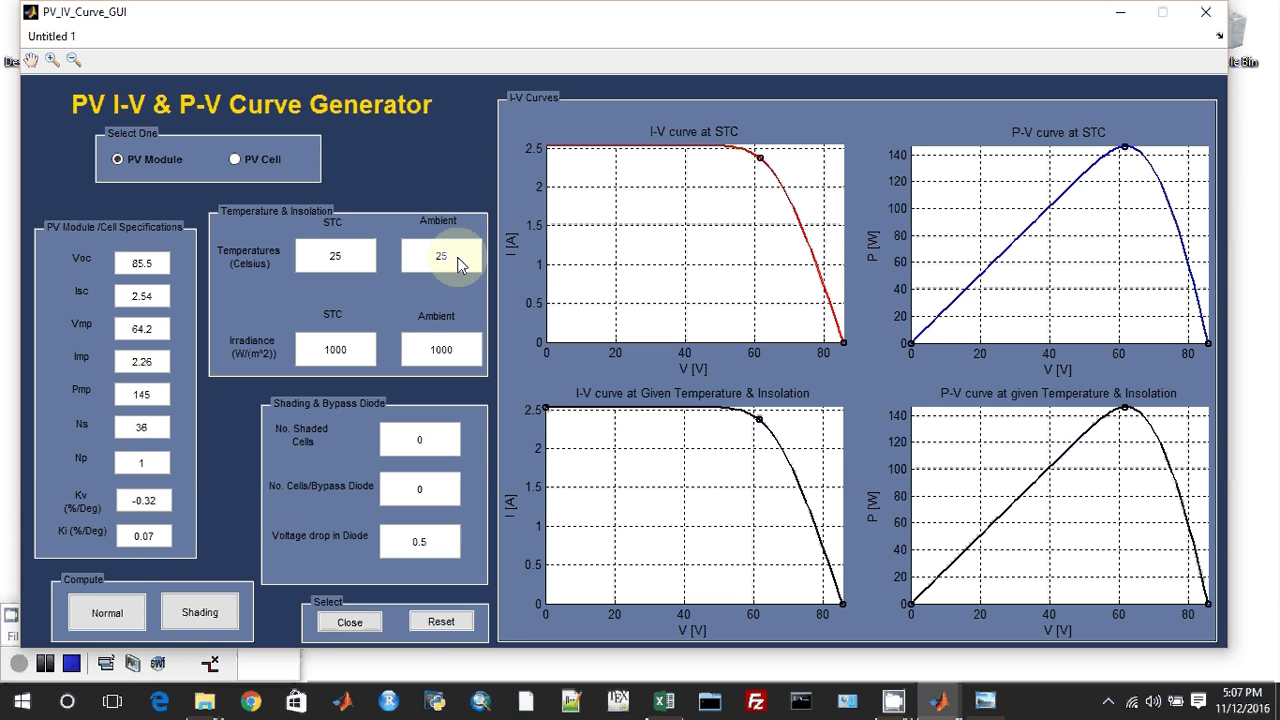
key("BackSpace")
key("BackSpace")
type("50")
left_click(117, 619)
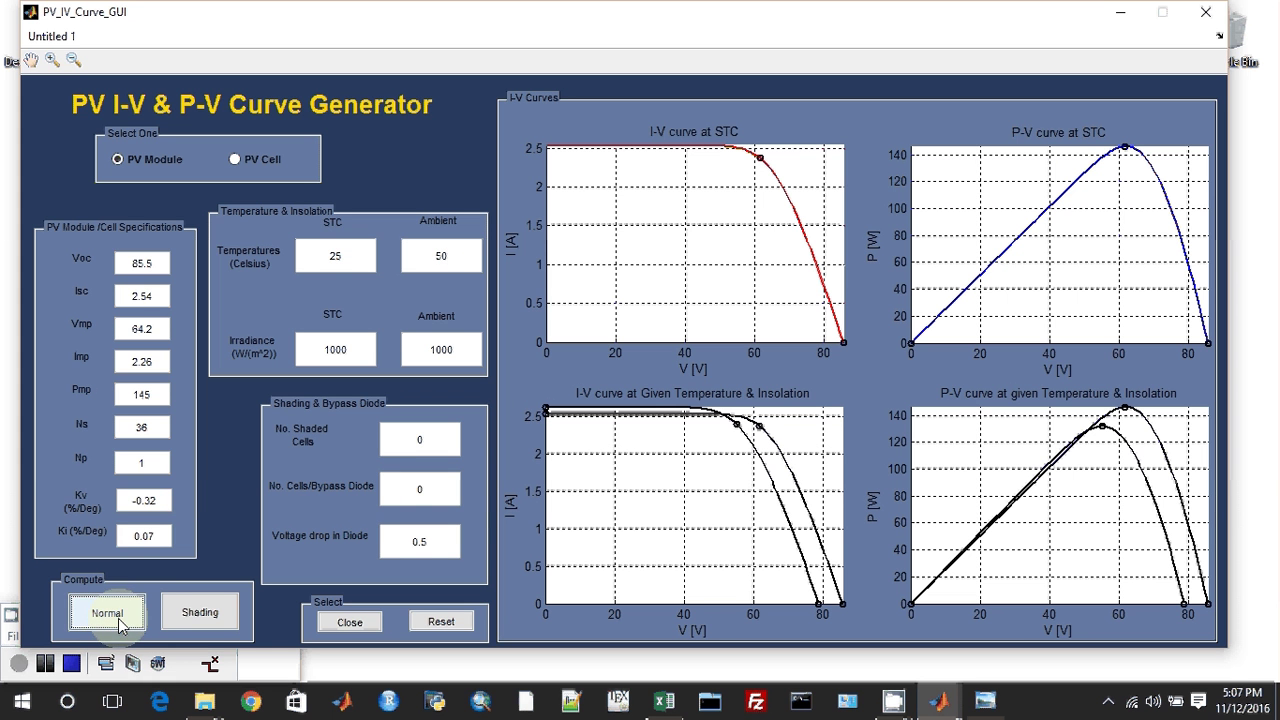
left_click(465, 263)
key("BackSpace")
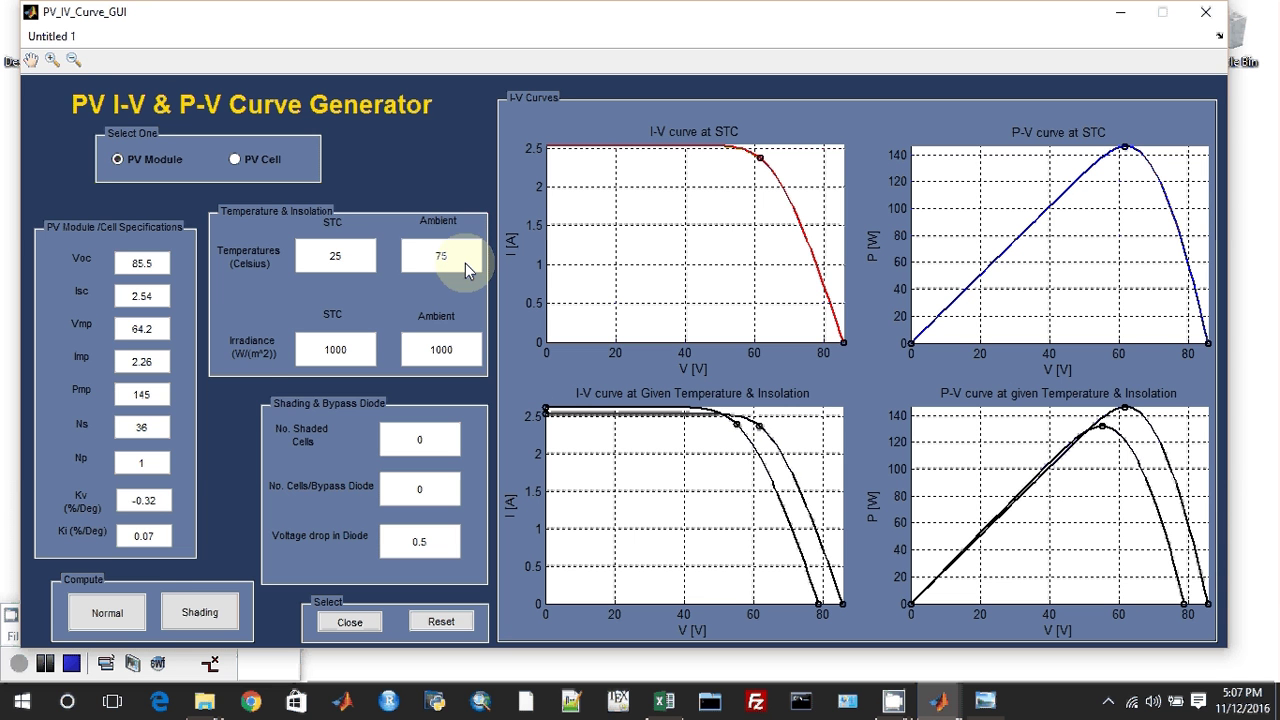
left_click(122, 620)
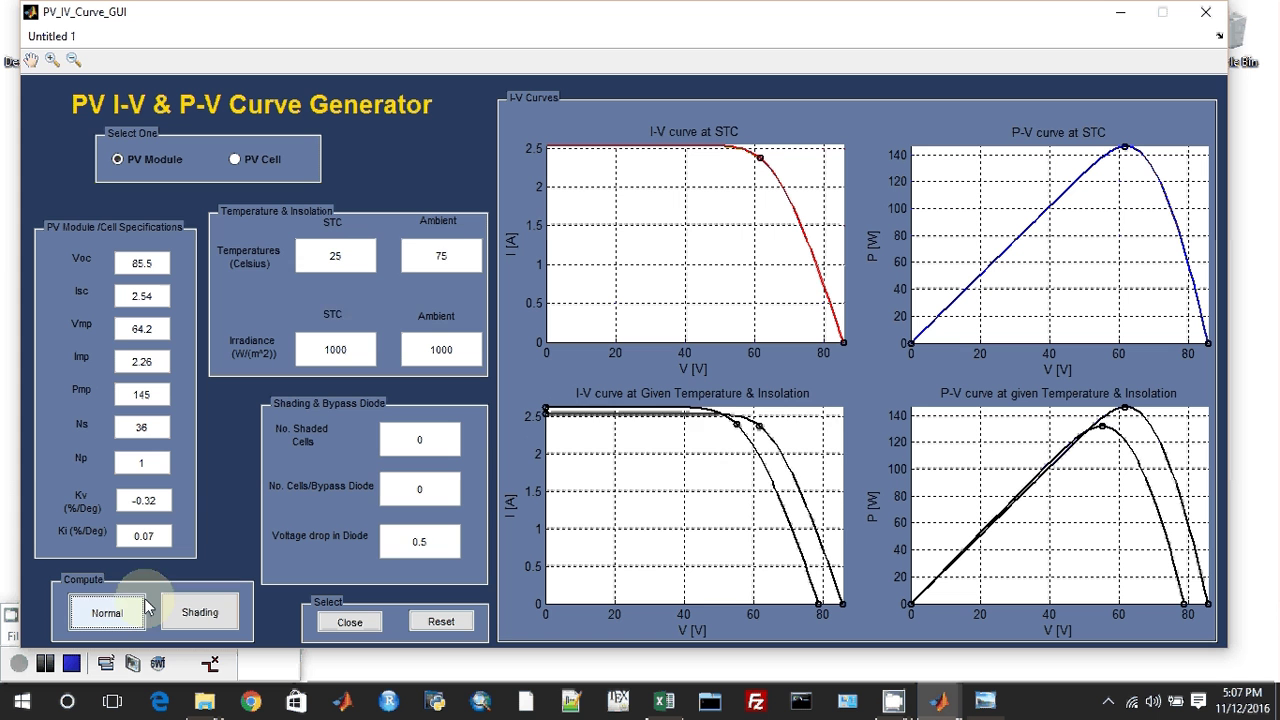
Add curves for 0 °C and -25 °C ambient temperature
left_click(447, 255)
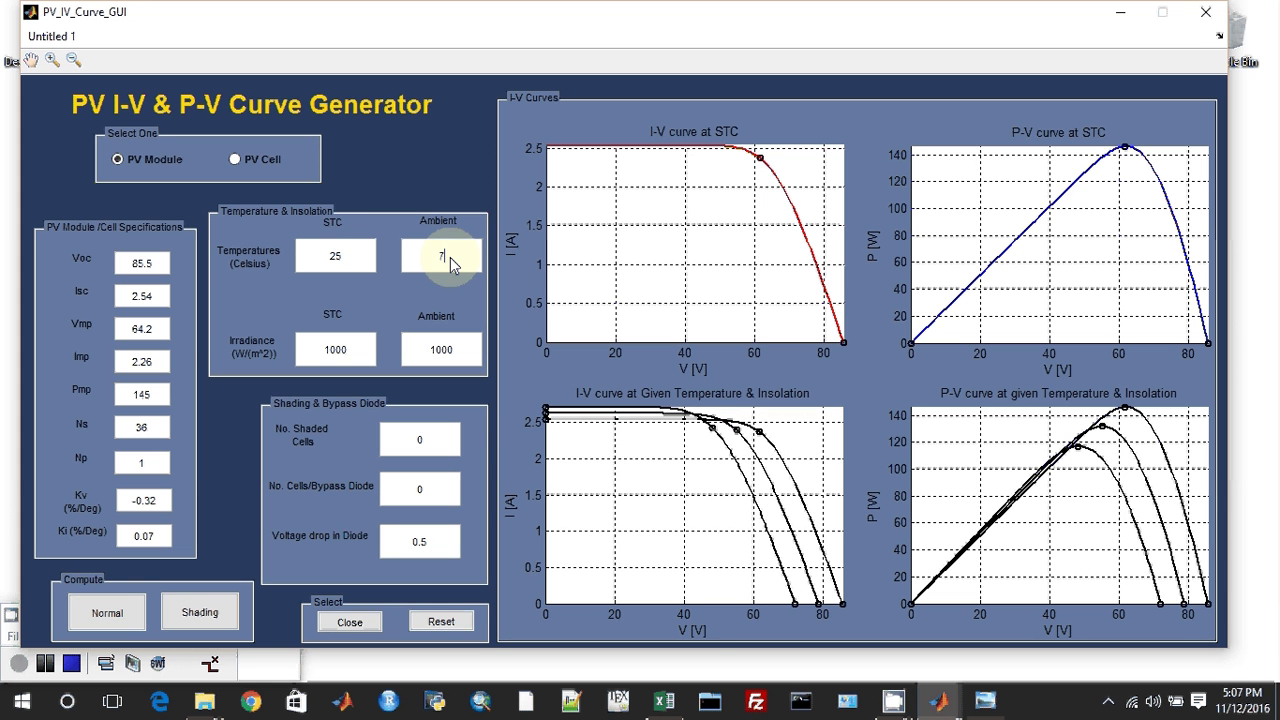
type("0")
left_click(118, 614)
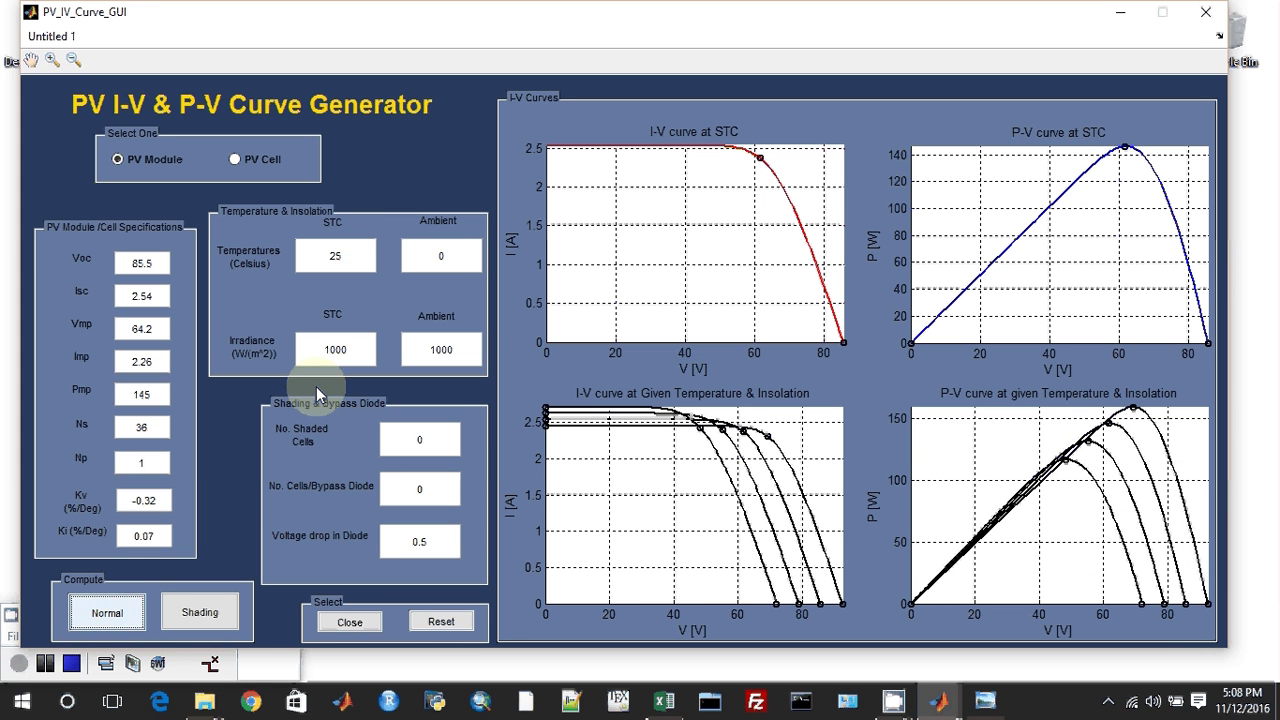
left_click(455, 262)
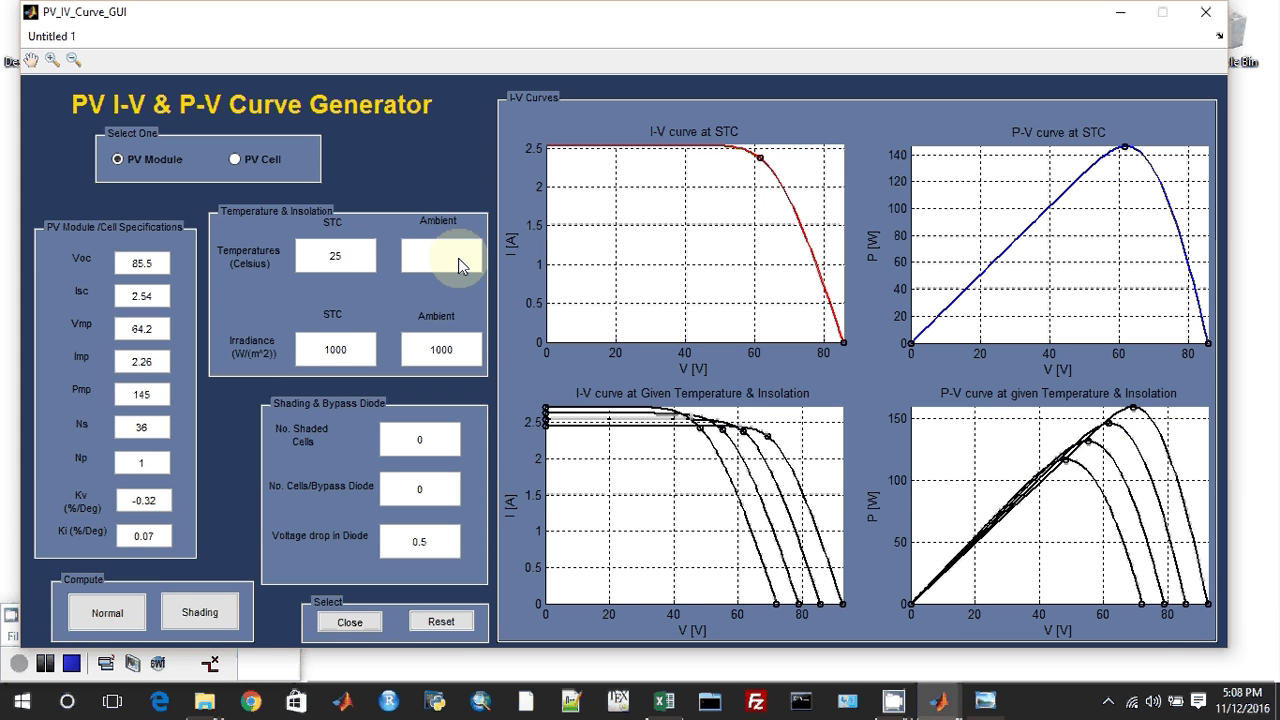
type("-25")
left_click(110, 615)
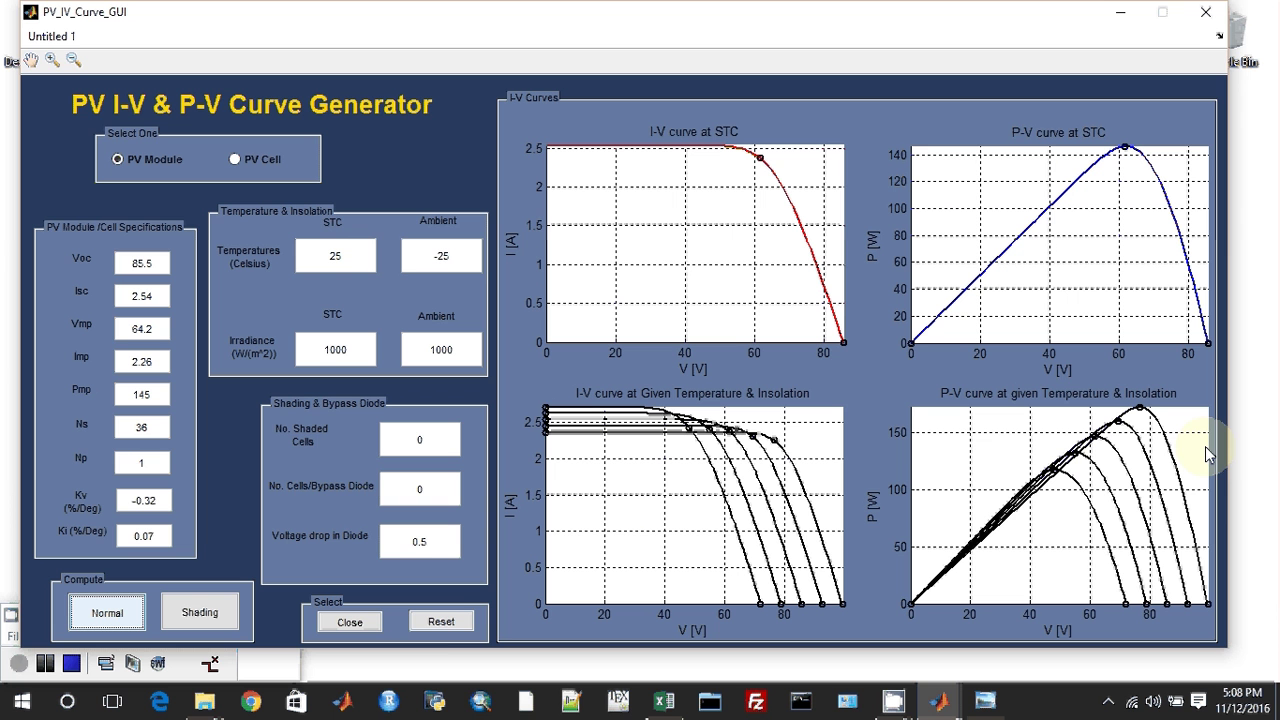
Clear all four plots and change ambient temperature from -25 back to 25 °C
left_click(437, 625)
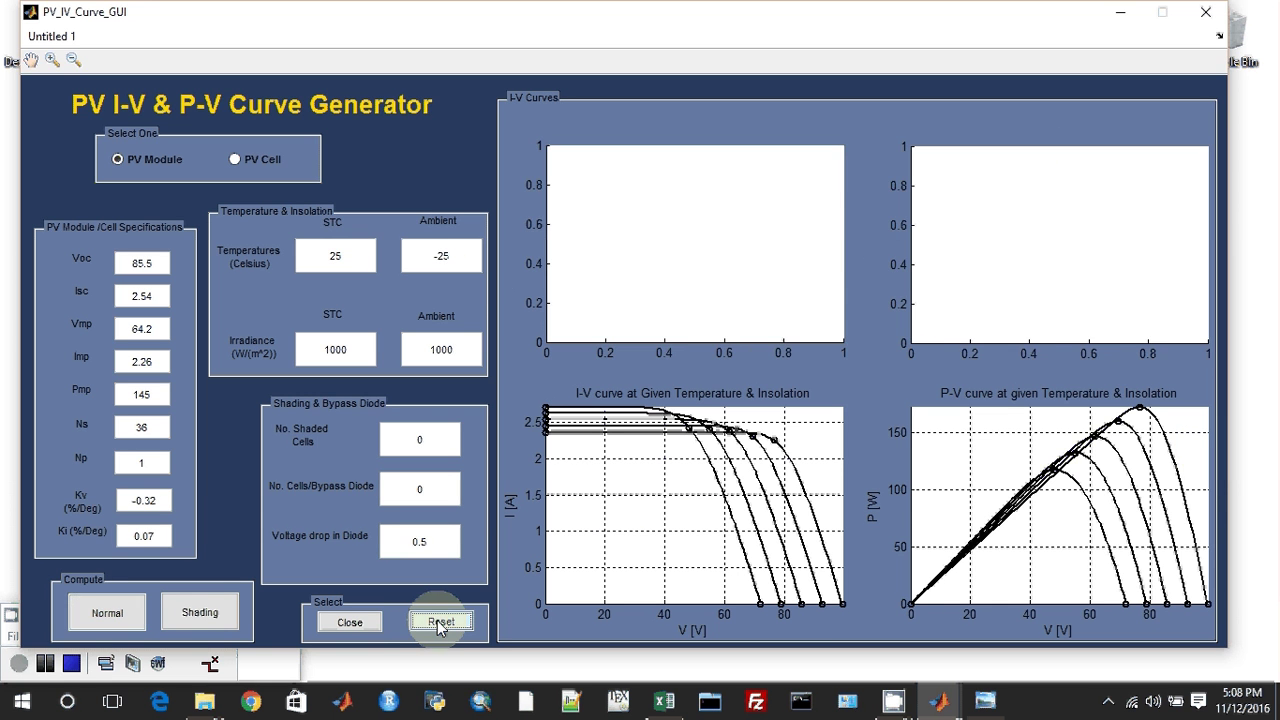
double_click(463, 256)
key("BackSpace")
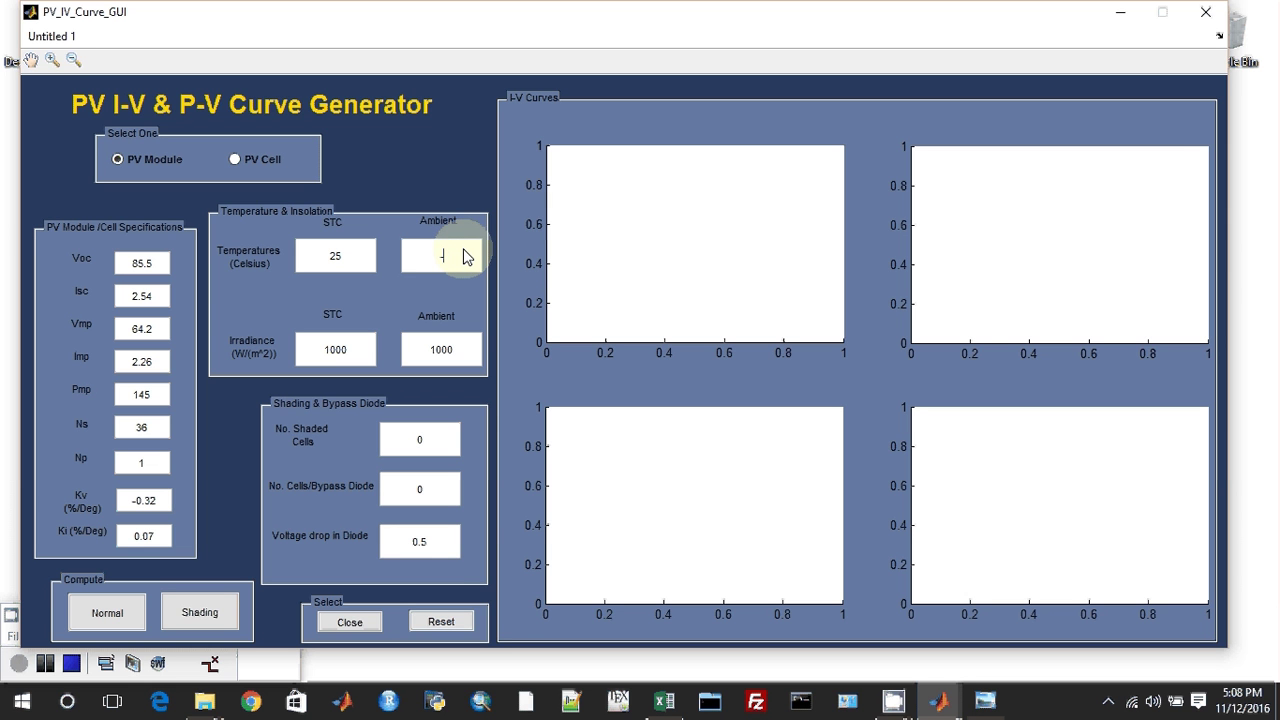
type("25")
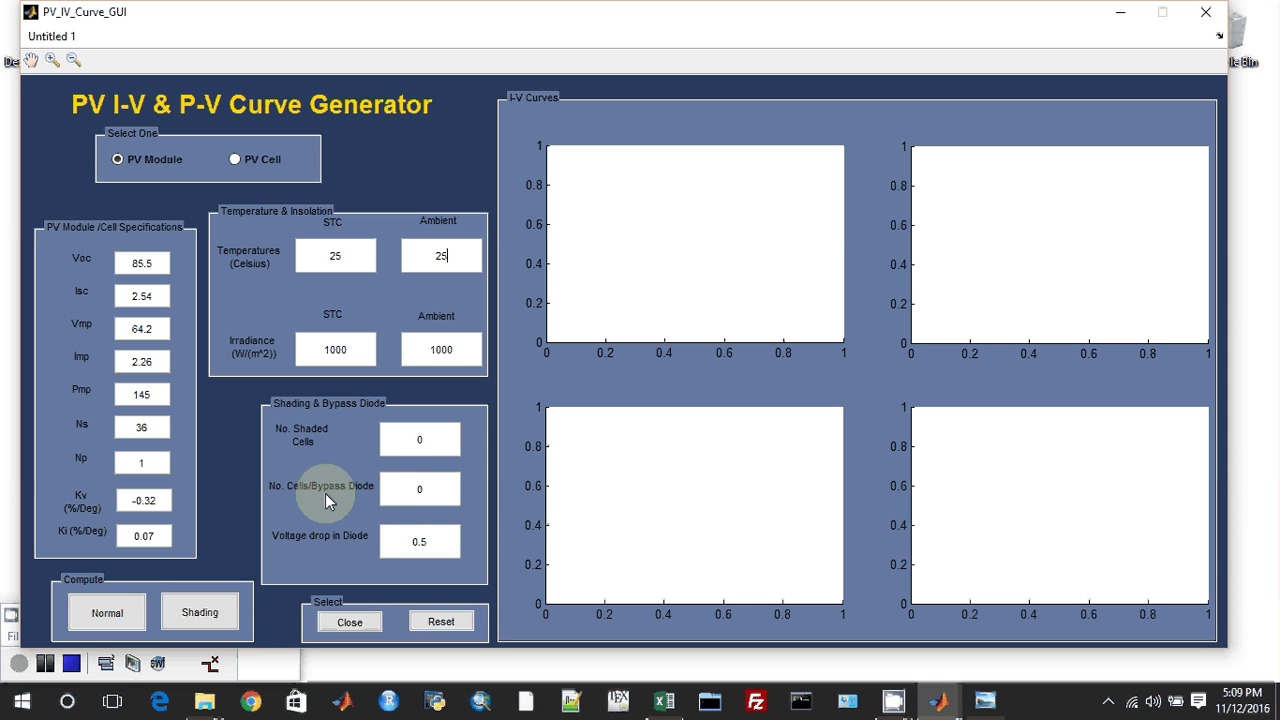
left_click(396, 491)
left_click(425, 548)
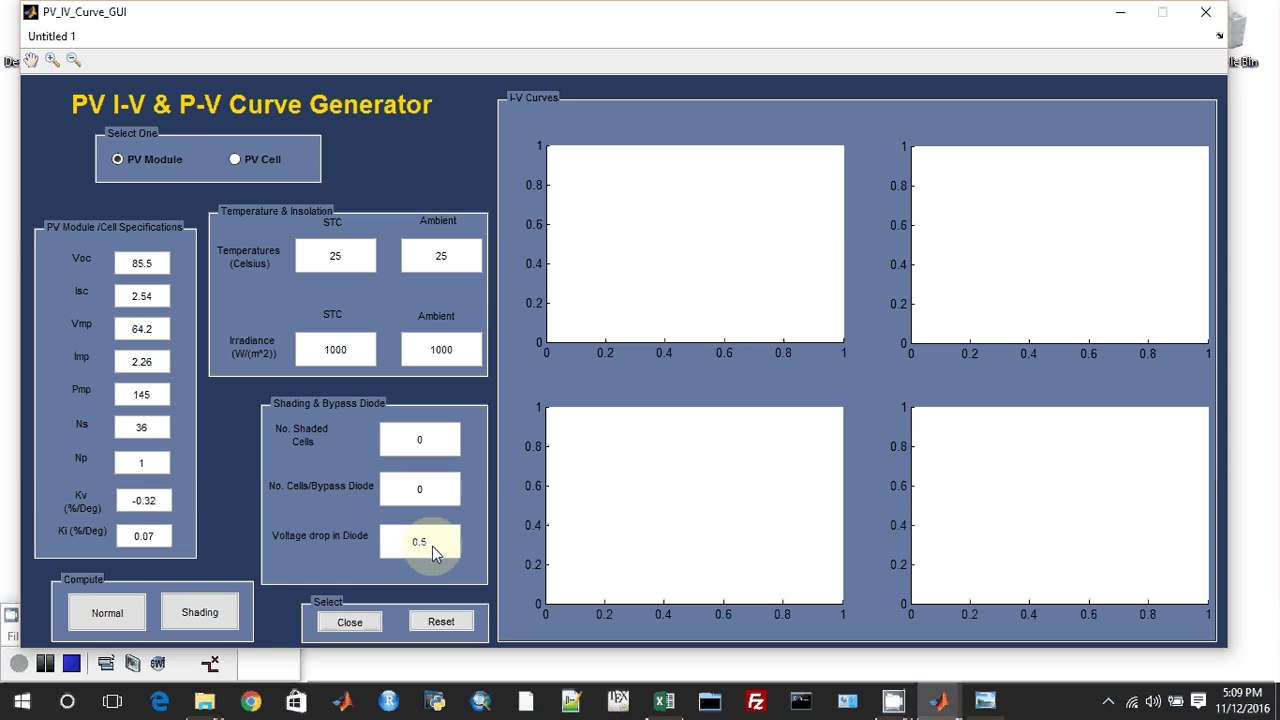
Plot shading and bypass-diode curves, then enter 1 shaded cell and 1 cell per bypass diode
left_click(212, 612)
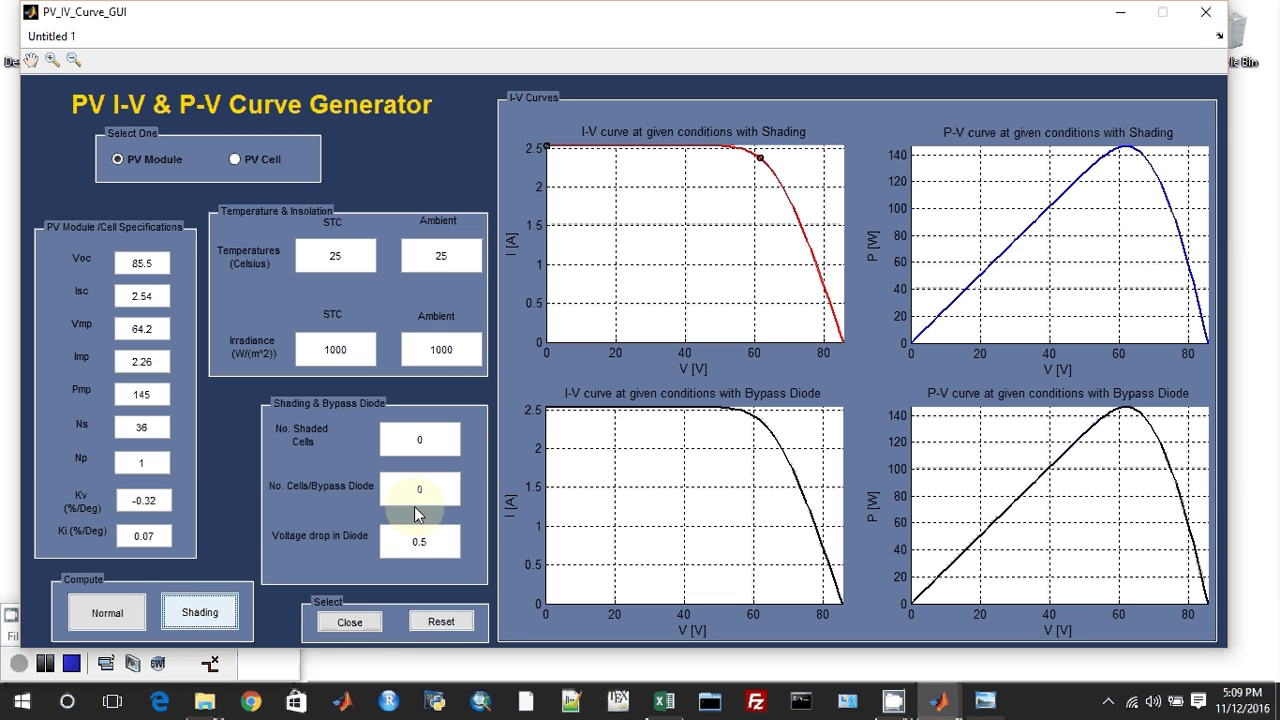
left_click(429, 445)
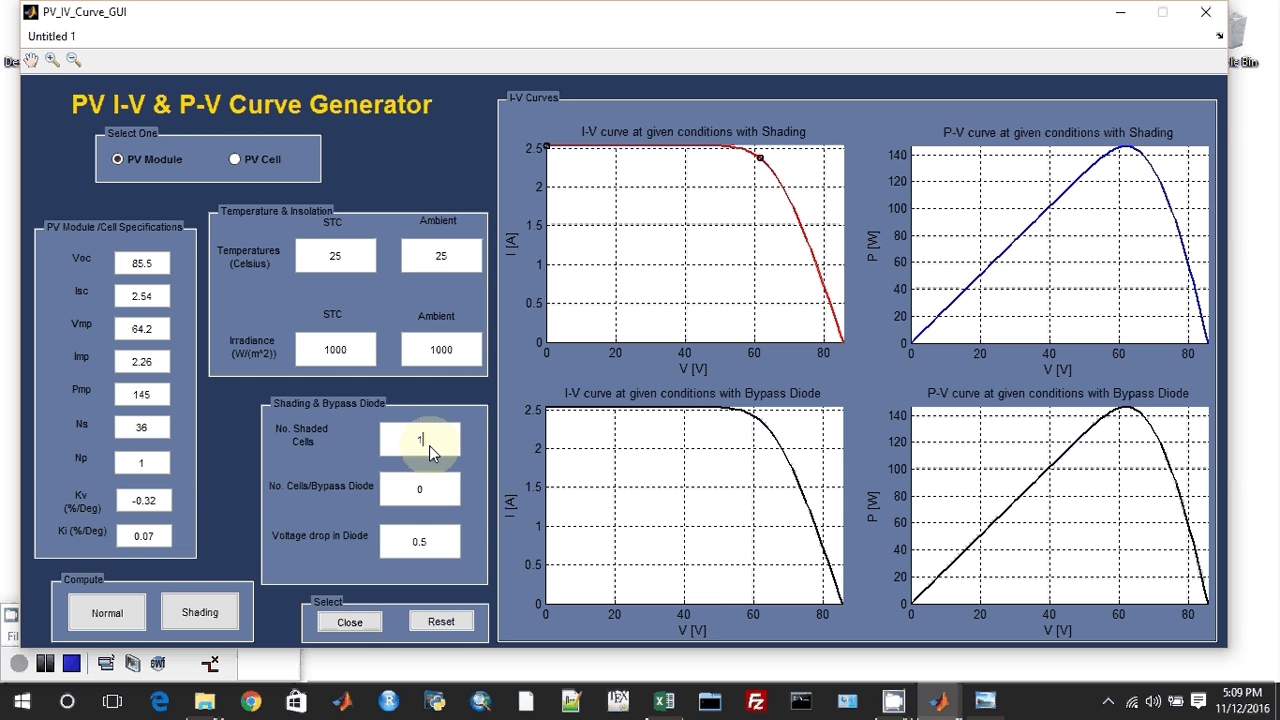
type("1")
left_click(427, 490)
type("1")
Plot shading curves for 1 shaded cell, then for 5 shaded cells
left_click(197, 622)
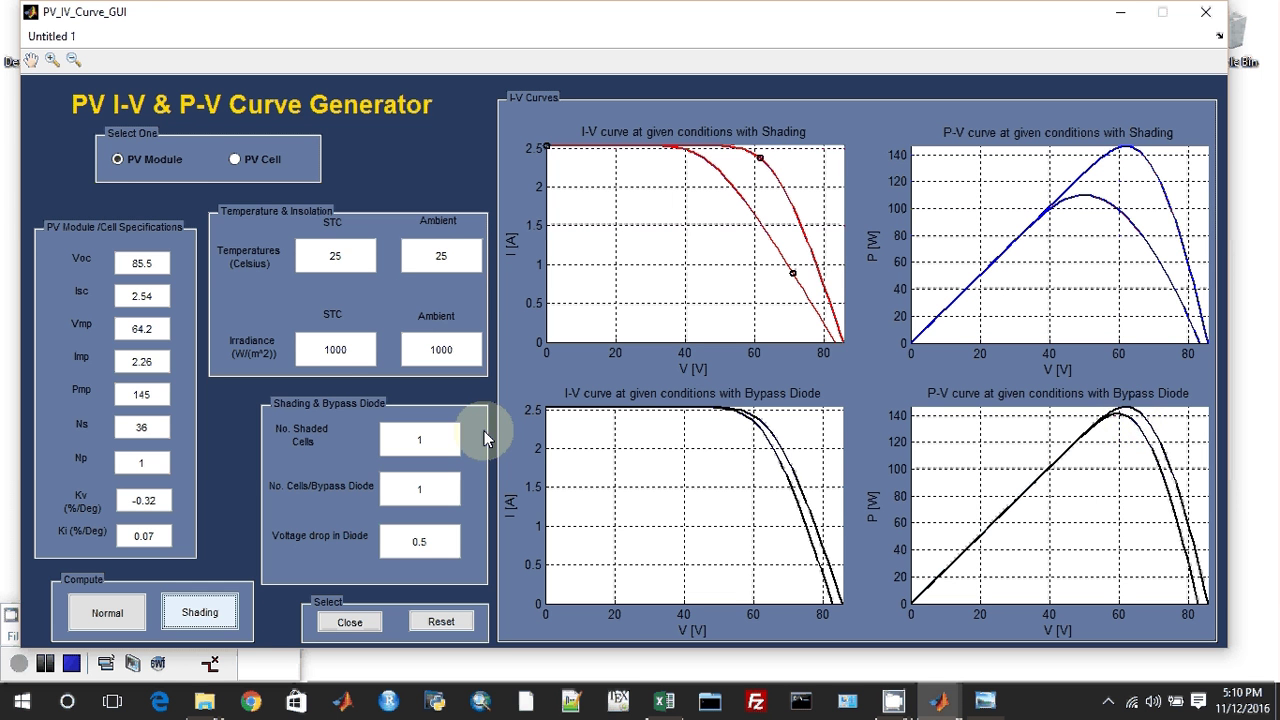
left_click(430, 440)
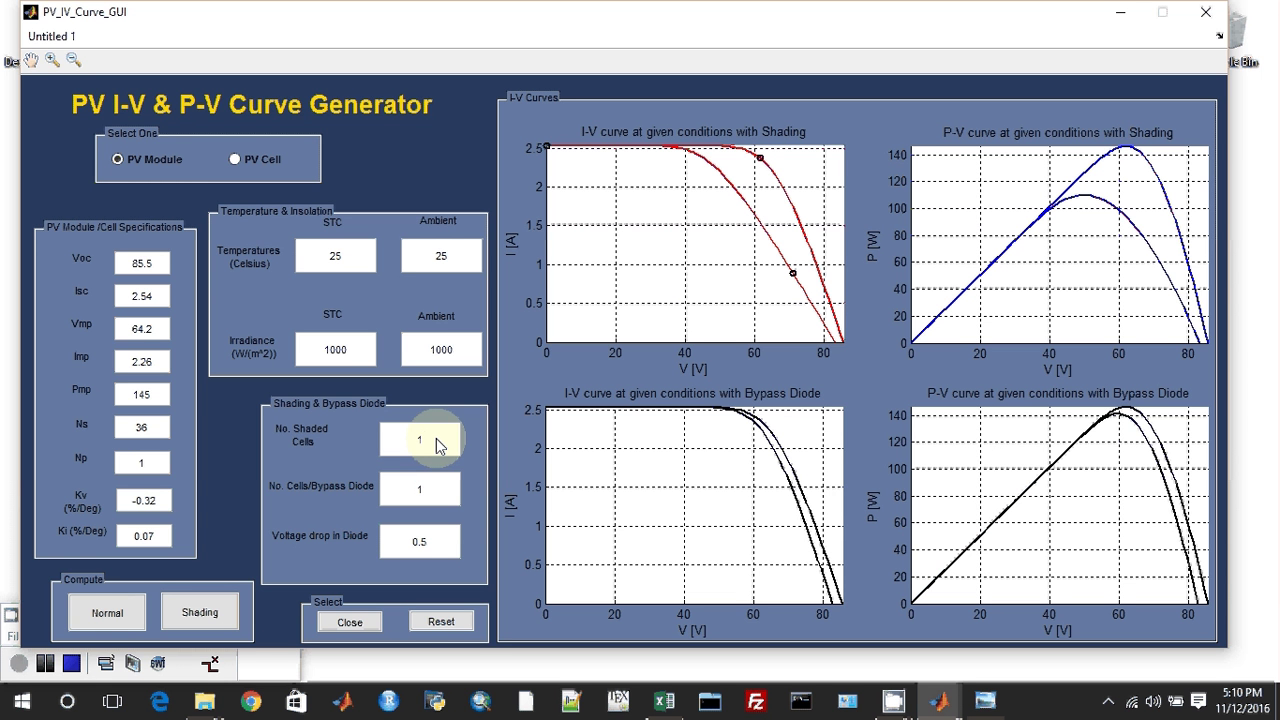
key("BackSpace")
type("5")
left_click(232, 620)
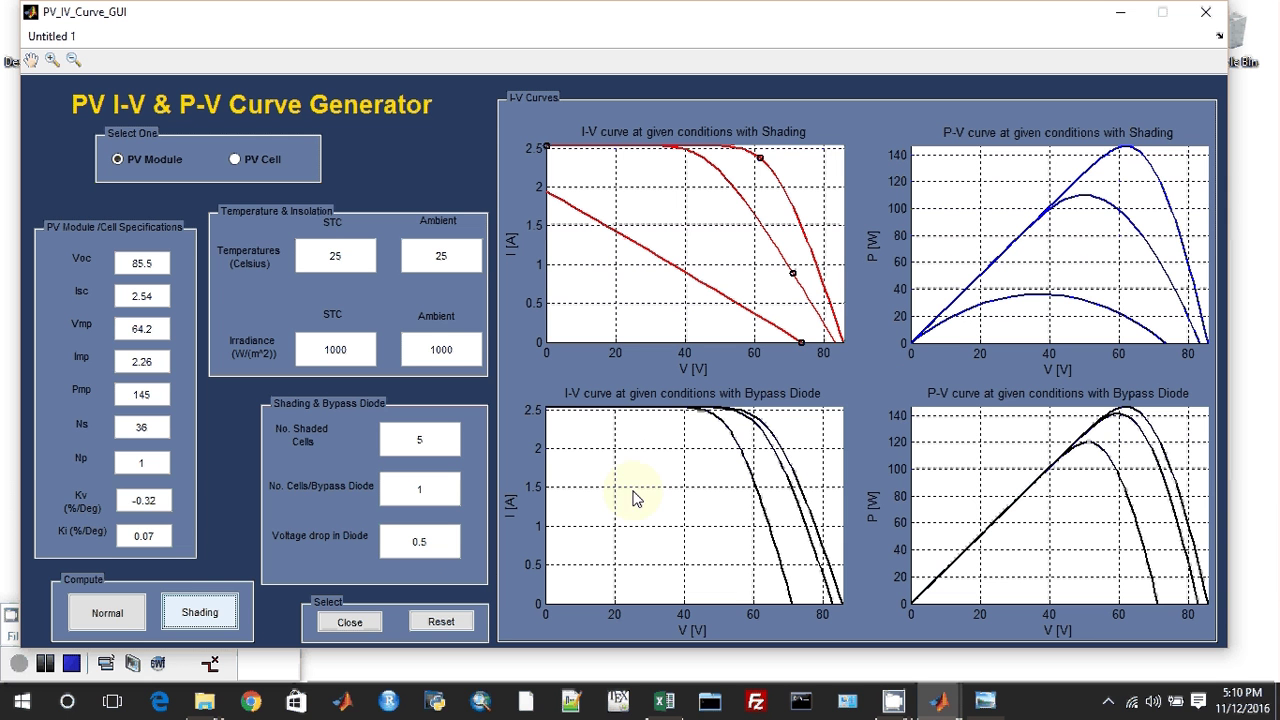
Reset the plots, select PV Cell, and change Ns from 36 to 1
left_click(460, 623)
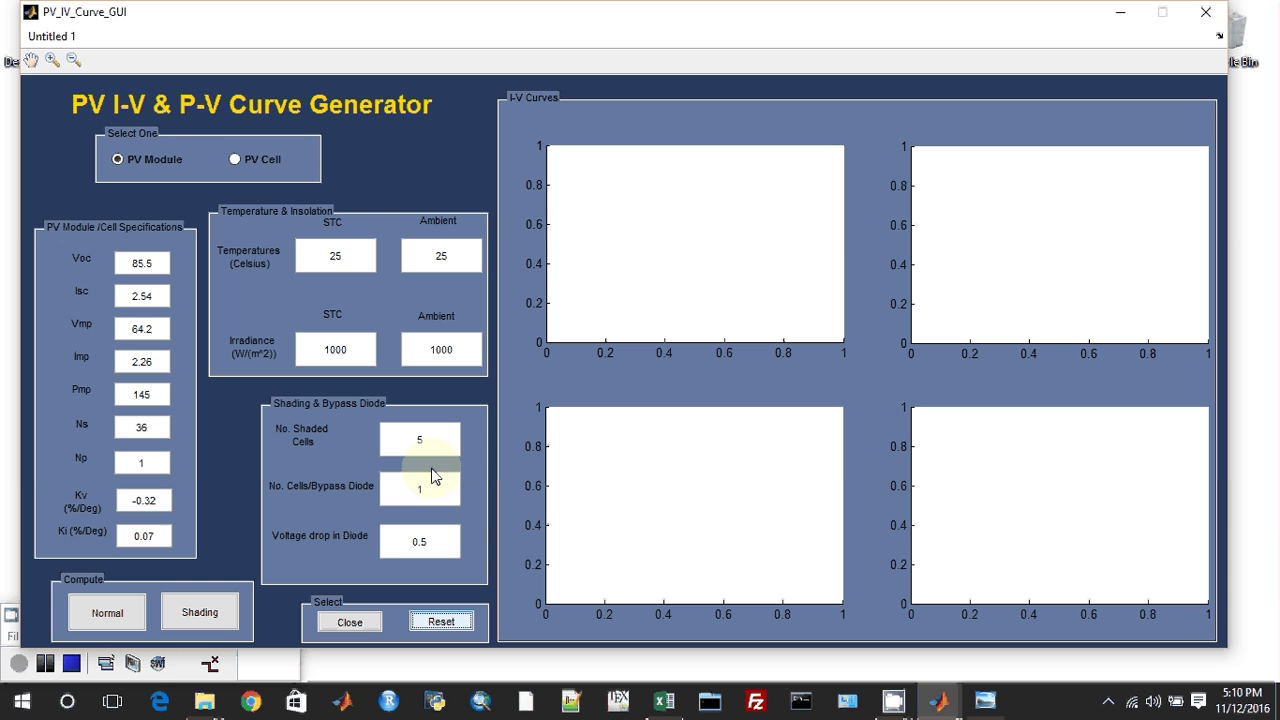
left_click(274, 166)
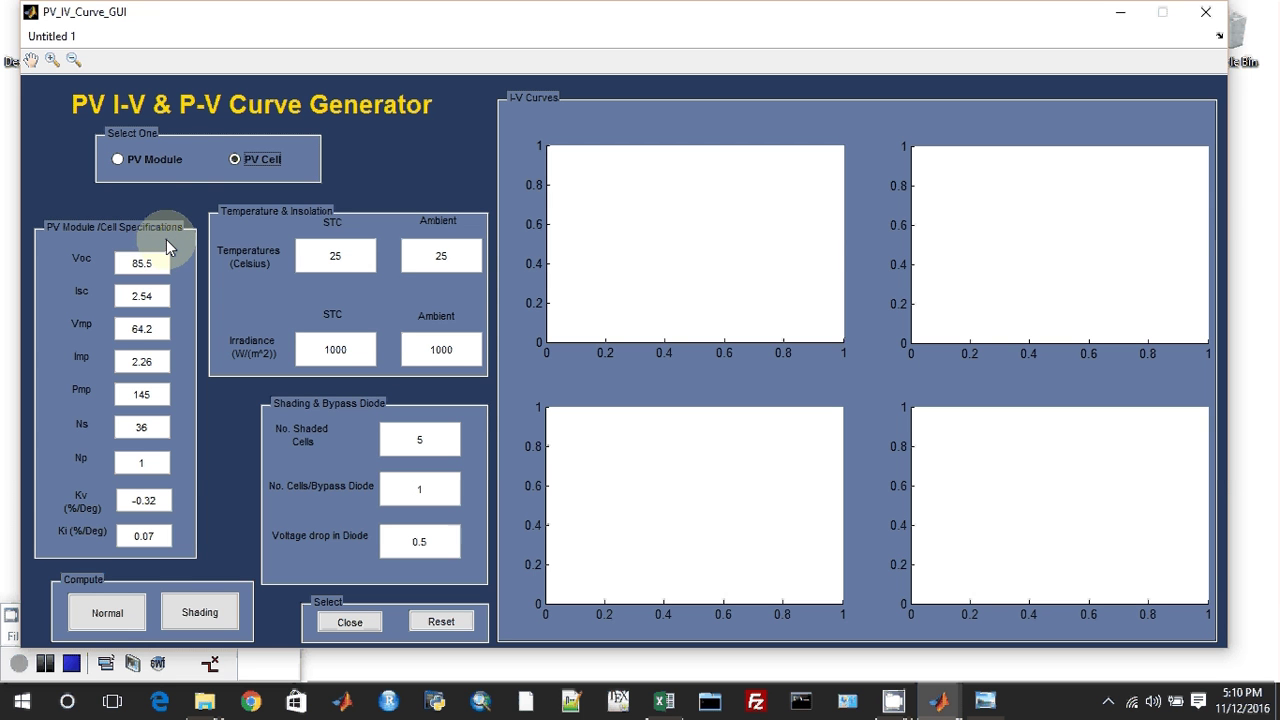
left_click(155, 431)
key("BackSpace")
key("BackSpace")
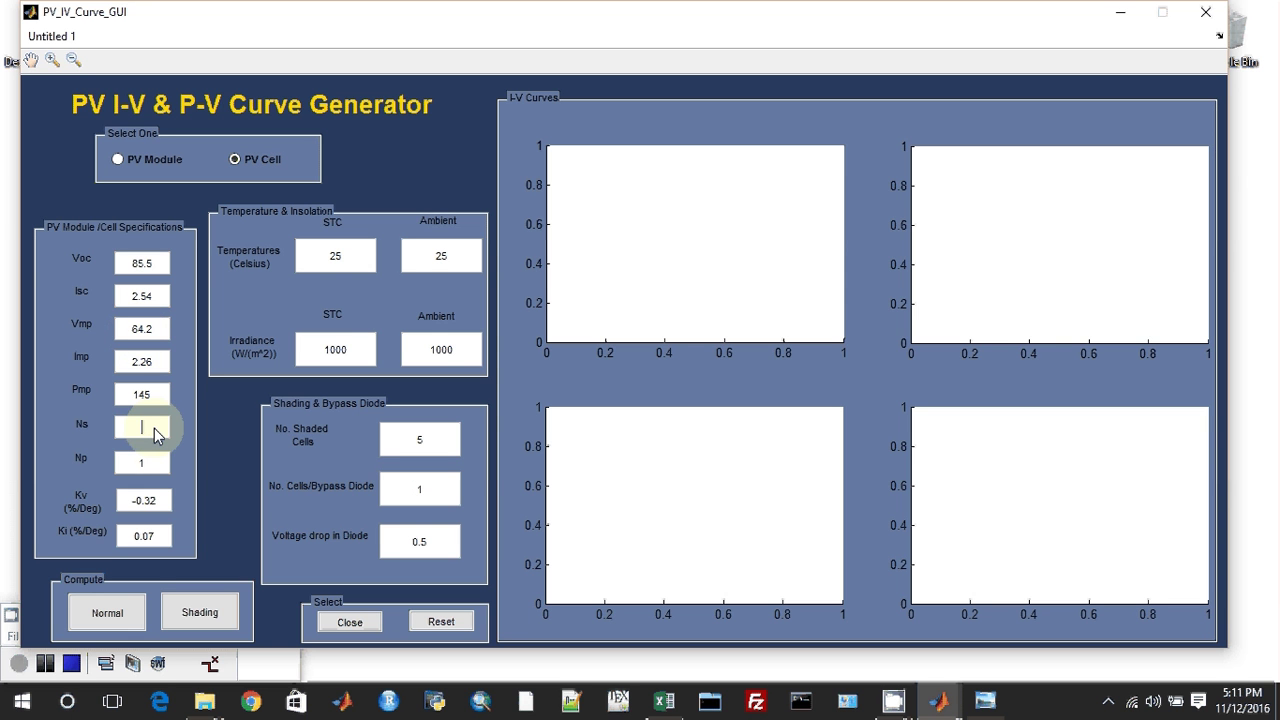
type("2")
key("BackSpace")
type("1")
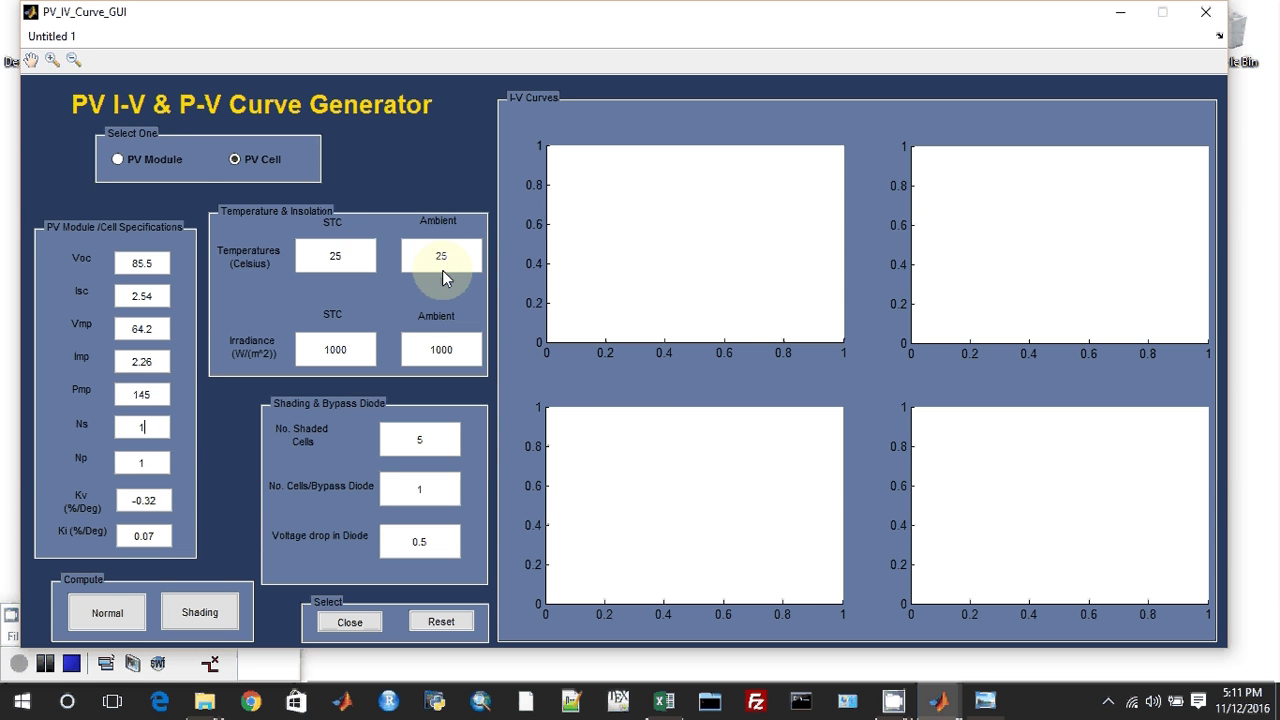
Plot the Ns 1 cell curves peaking near 145 W, then set Ns to 2 and Np to 3
left_click(124, 615)
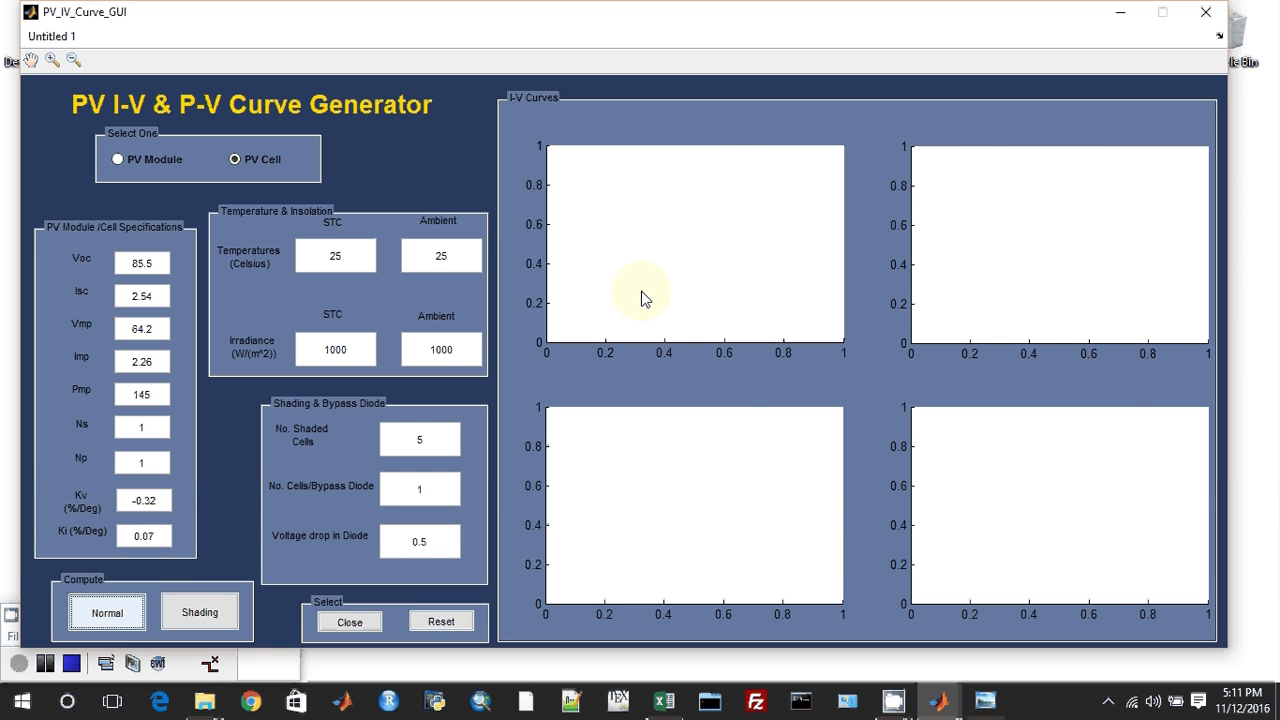
left_click(148, 426)
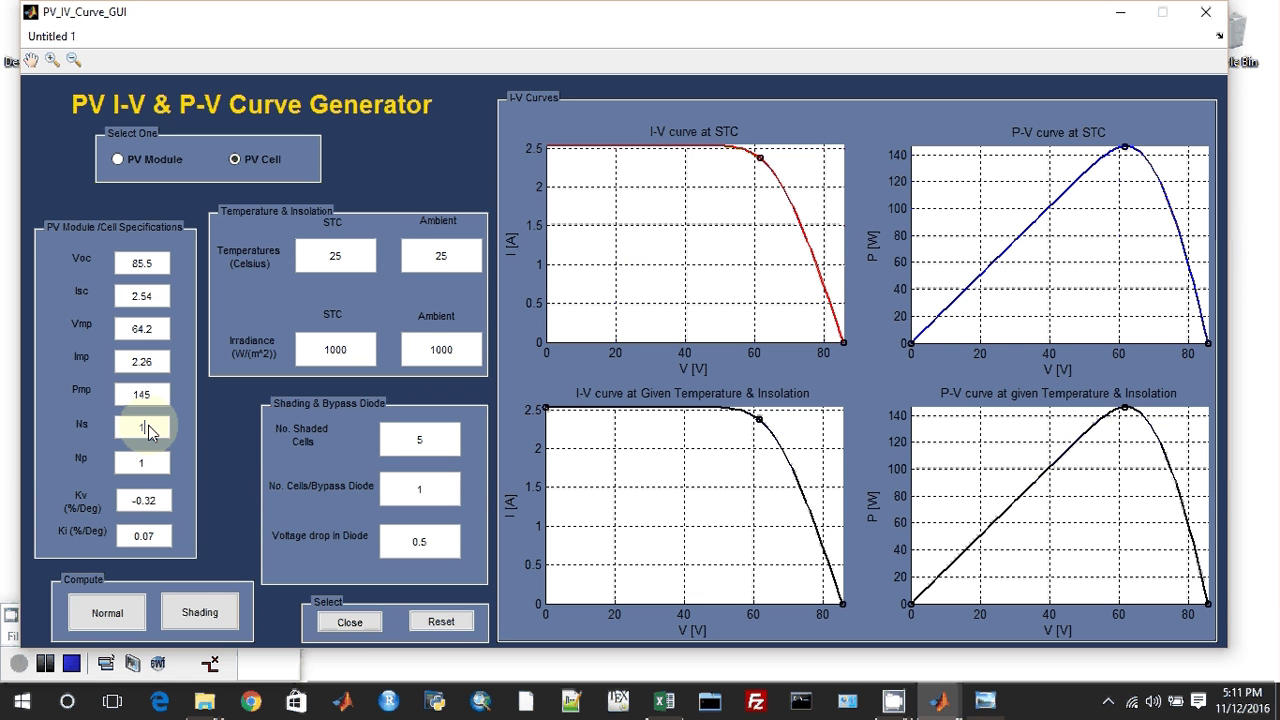
key("BackSpace")
type("2")
left_click(148, 463)
Plot the Ns 2, Np 3 curves, reaching about 7.5 A, 170 V and 760 W
left_click(129, 615)
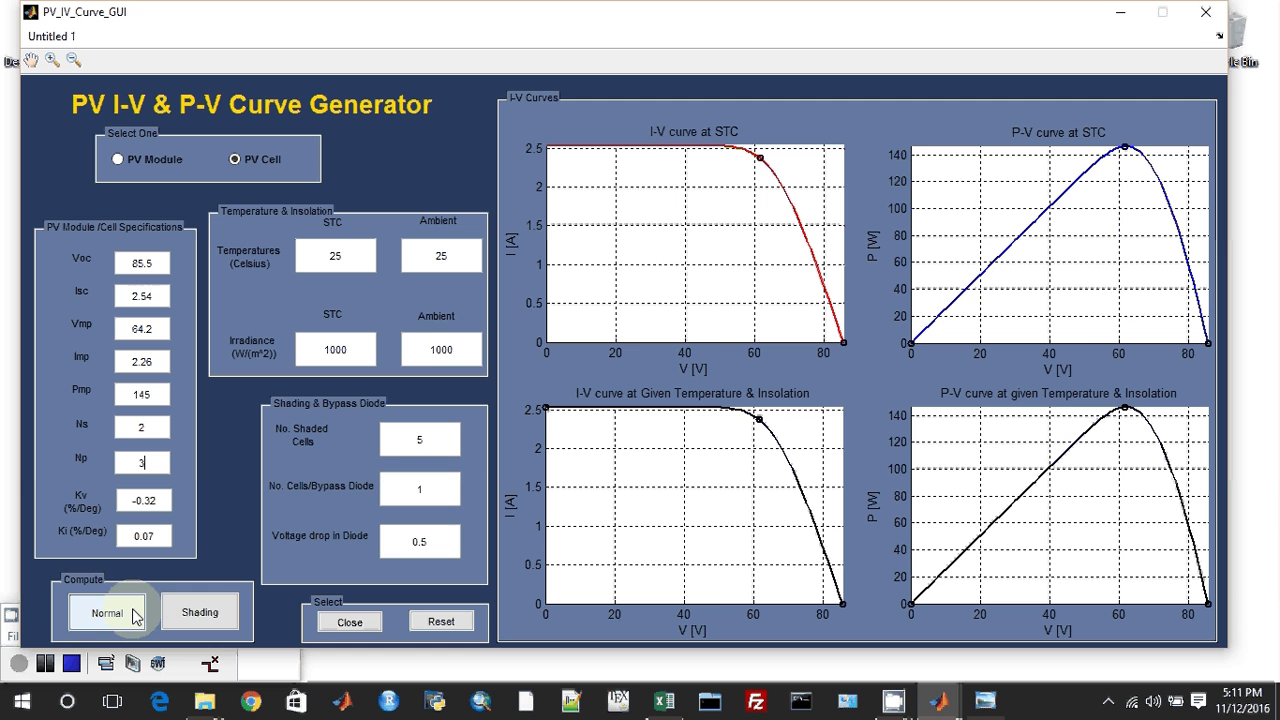
left_click(136, 617)
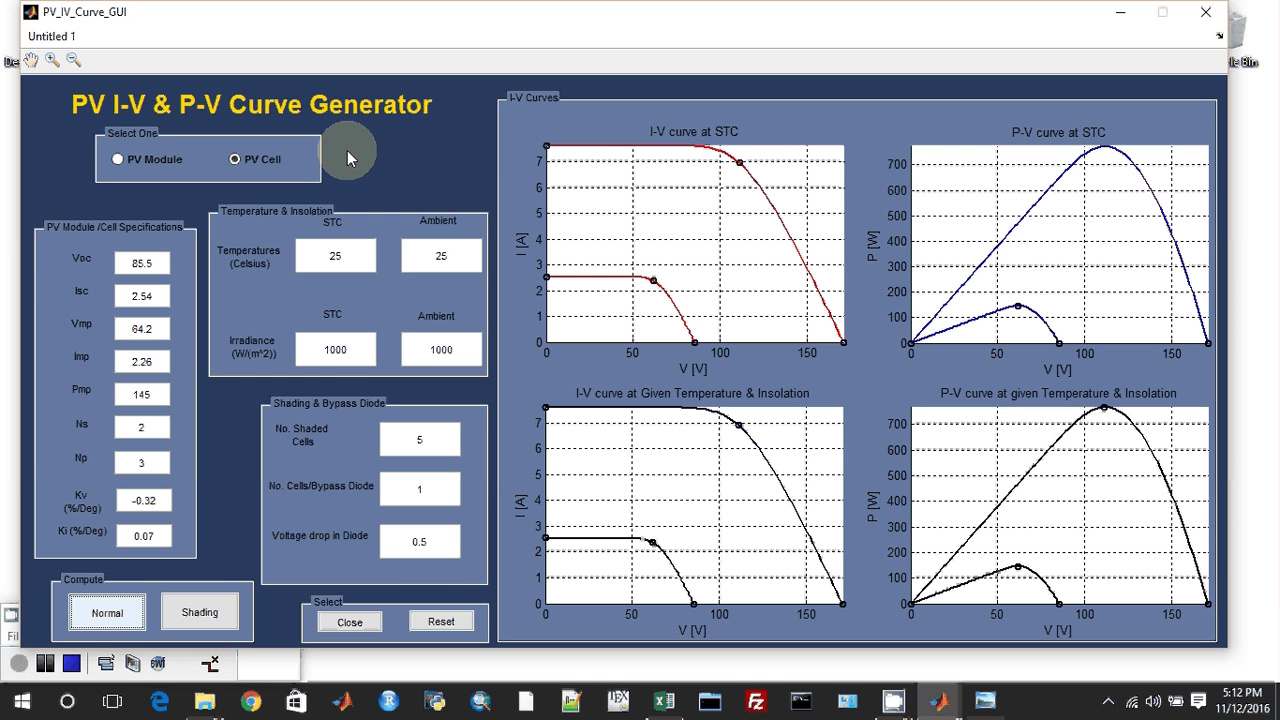
Reset all four plots to empty axes and close the curve generator
left_click(438, 620)
left_click(350, 623)
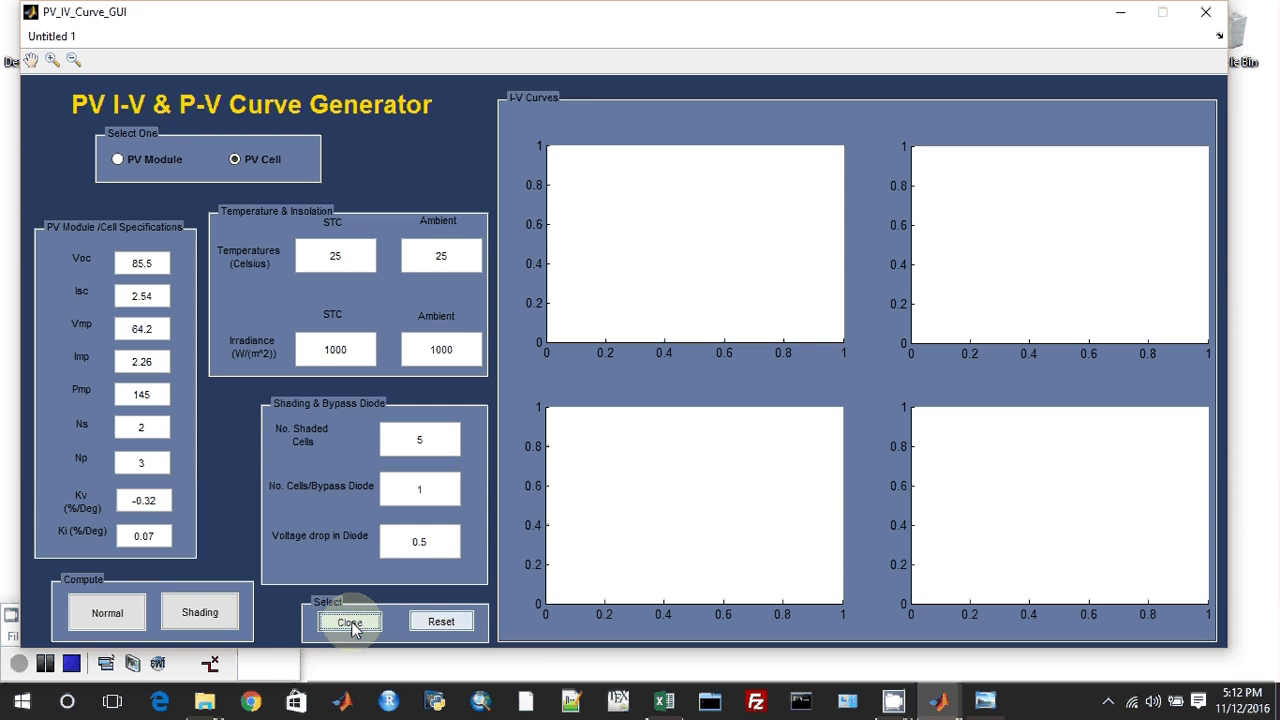